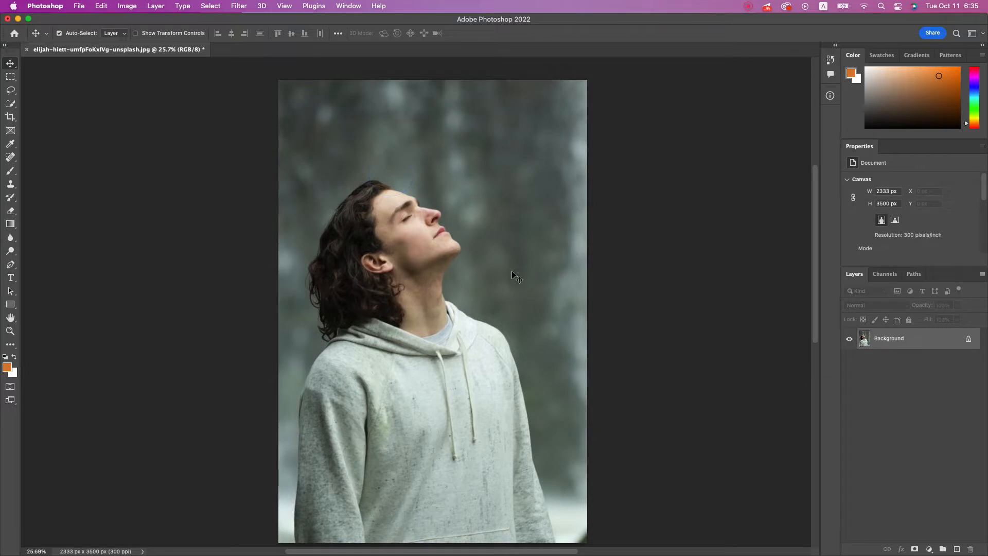
# Select the man in the photo using Select Subject of the Quick Selection tool.
pyautogui.click(10, 91)
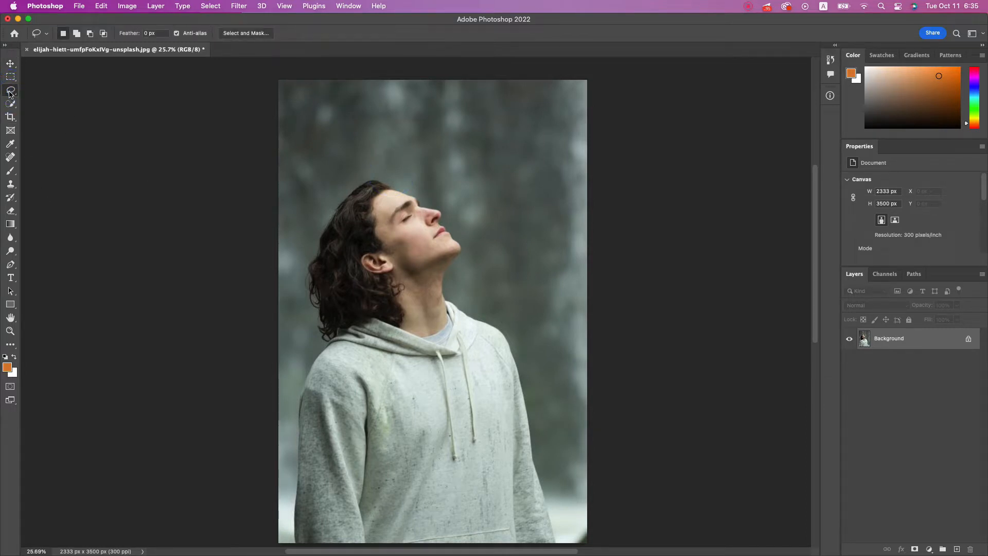
pyautogui.click(10, 104)
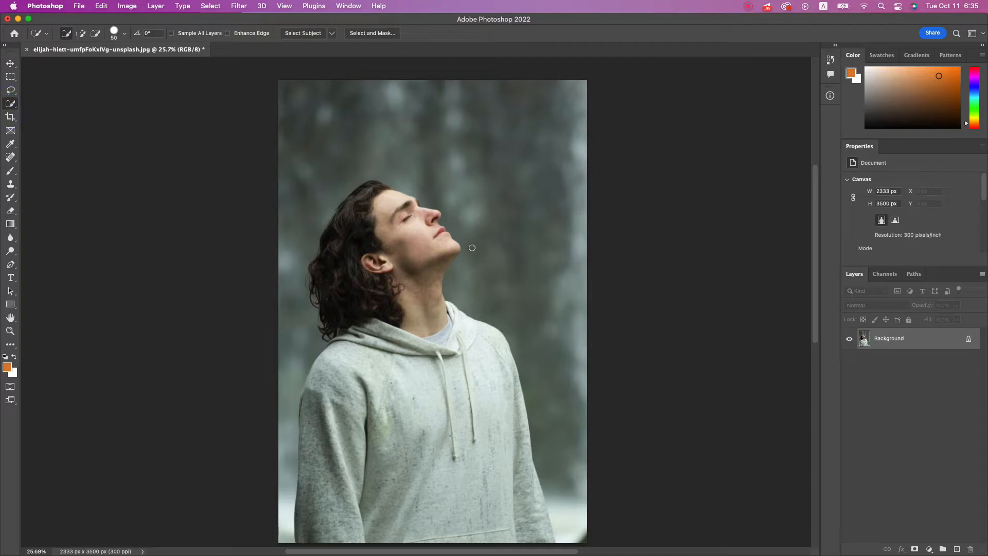
pyautogui.click(333, 35)
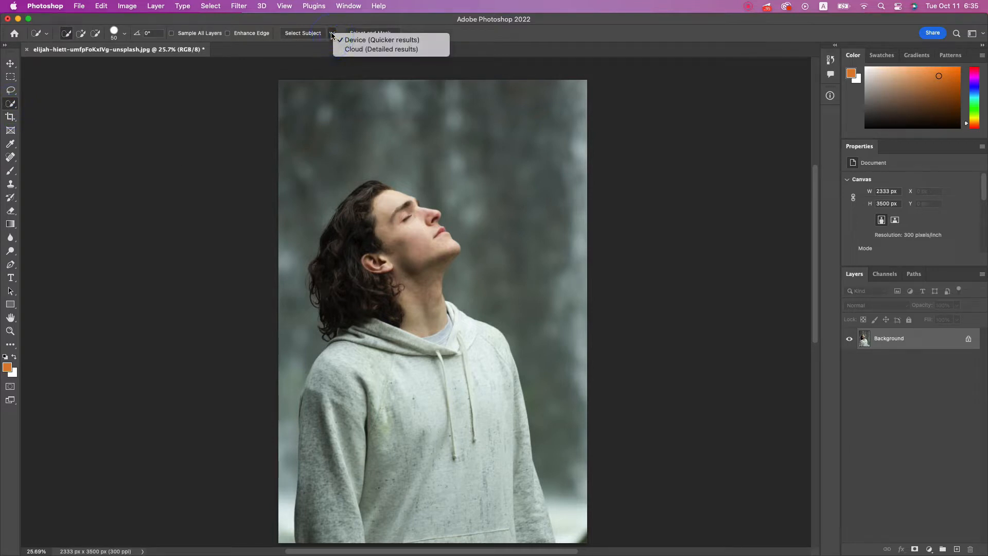
pyautogui.click(332, 33)
pyautogui.click(301, 32)
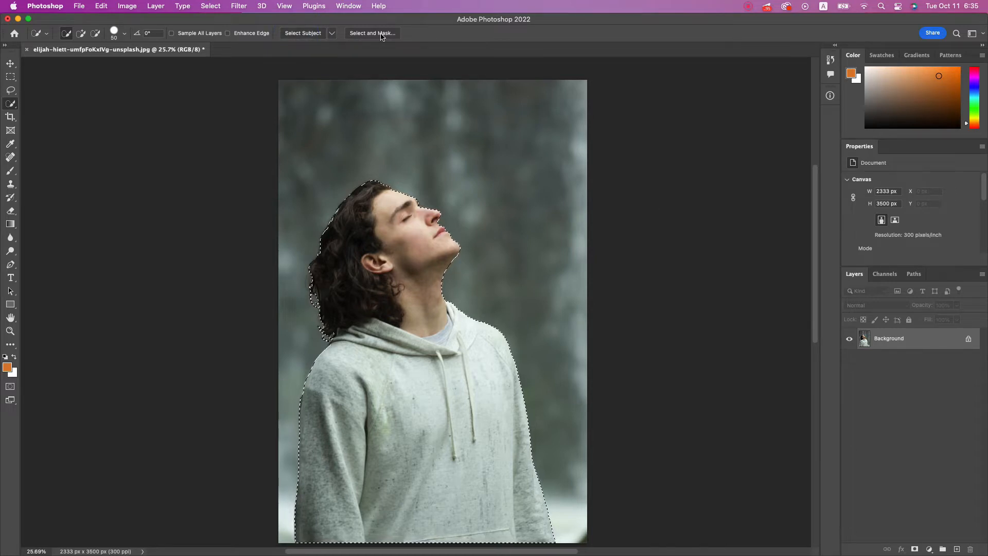
# Examine the edge of the selection around the man's hair in Select and Mask using the Black & White view.
pyautogui.click(364, 35)
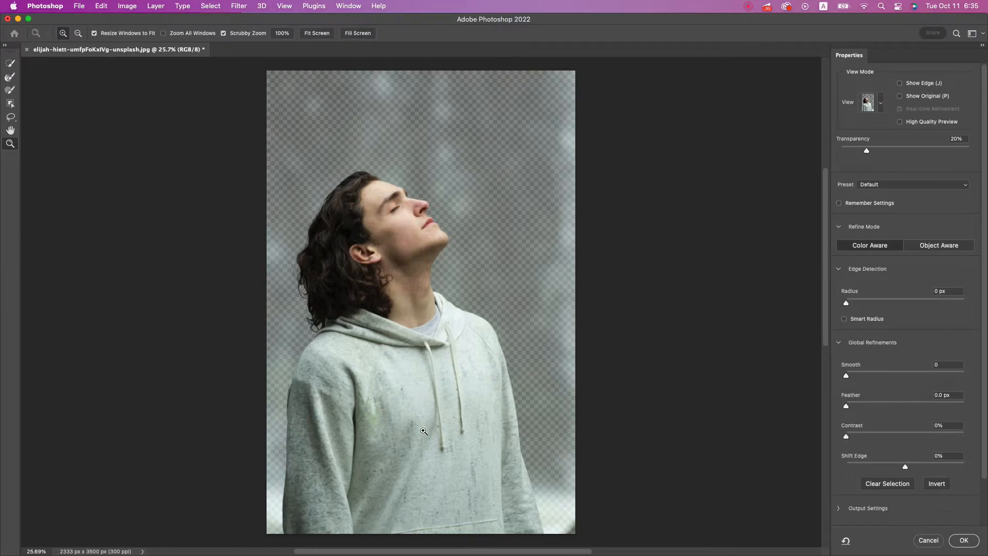
pyautogui.click(880, 103)
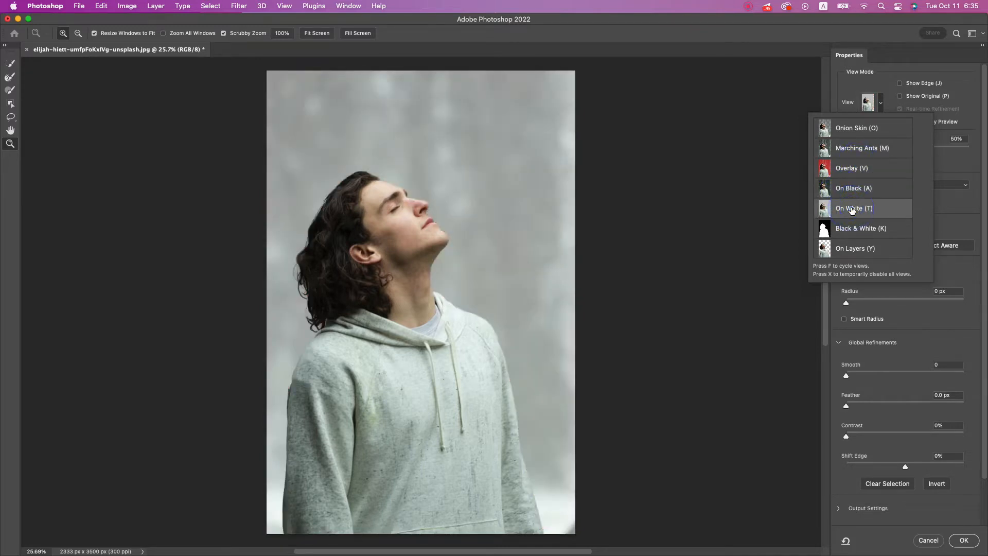
pyautogui.click(858, 230)
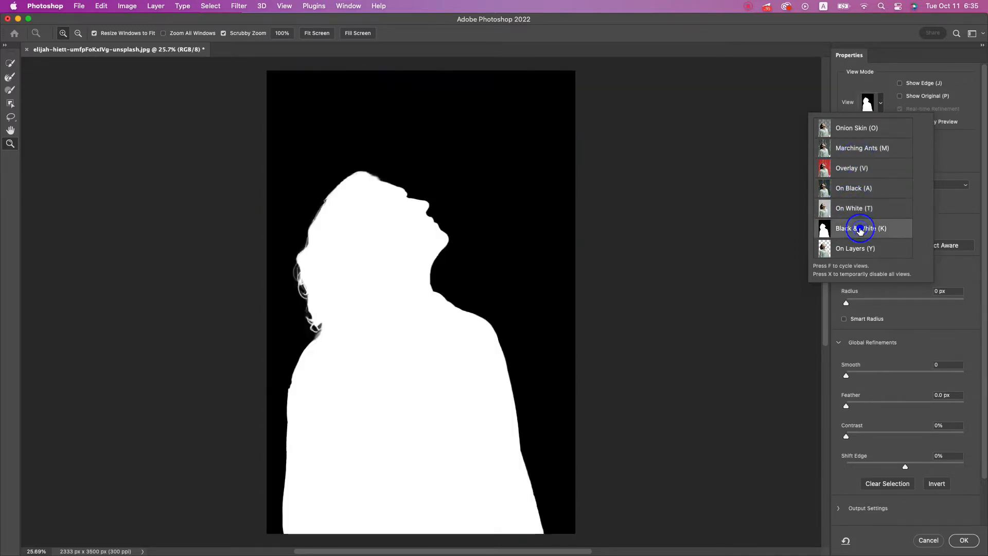
pyautogui.moveTo(301, 290); pyautogui.dragTo(334, 296)
pyautogui.scroll(-5, 384, 359)
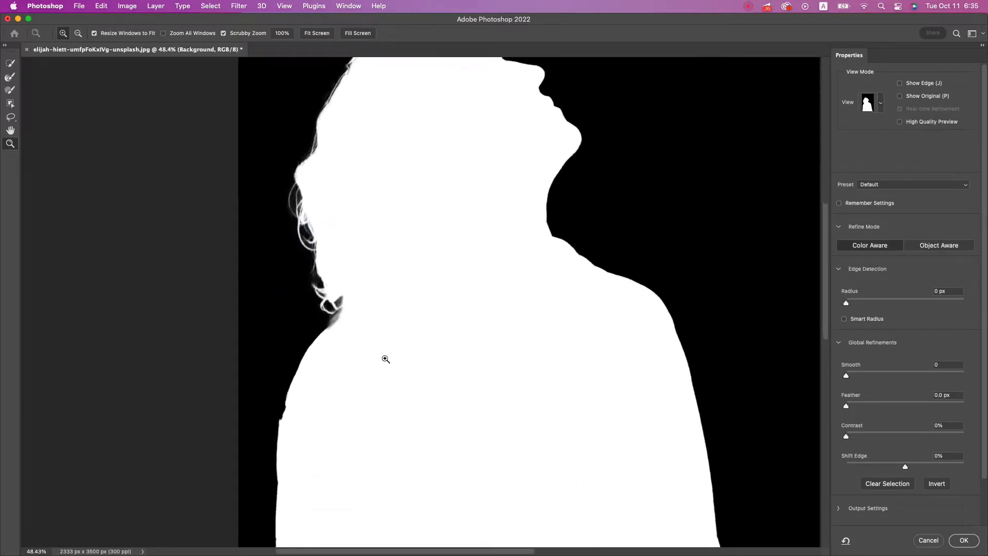
pyautogui.scroll(5, 384, 360)
pyautogui.scroll(1, 388, 352)
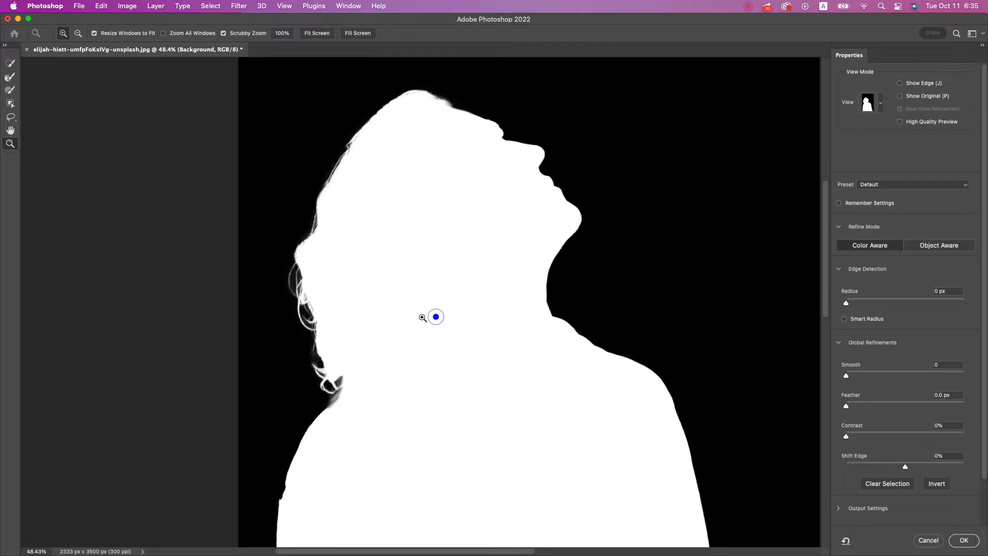
pyautogui.moveTo(435, 315); pyautogui.dragTo(418, 324)
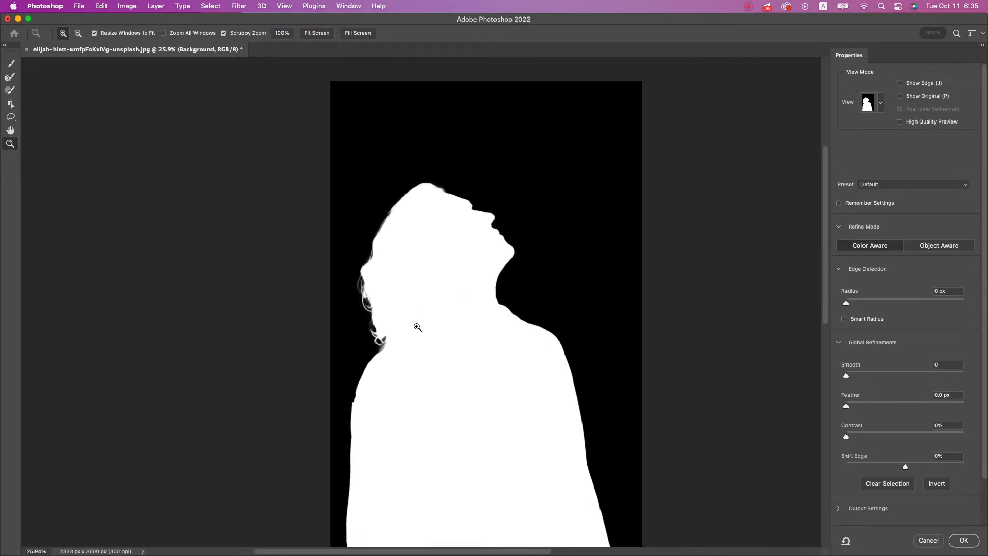
# Return the Select and Mask preview to Onion Skin and accept the selection.
pyautogui.click(882, 104)
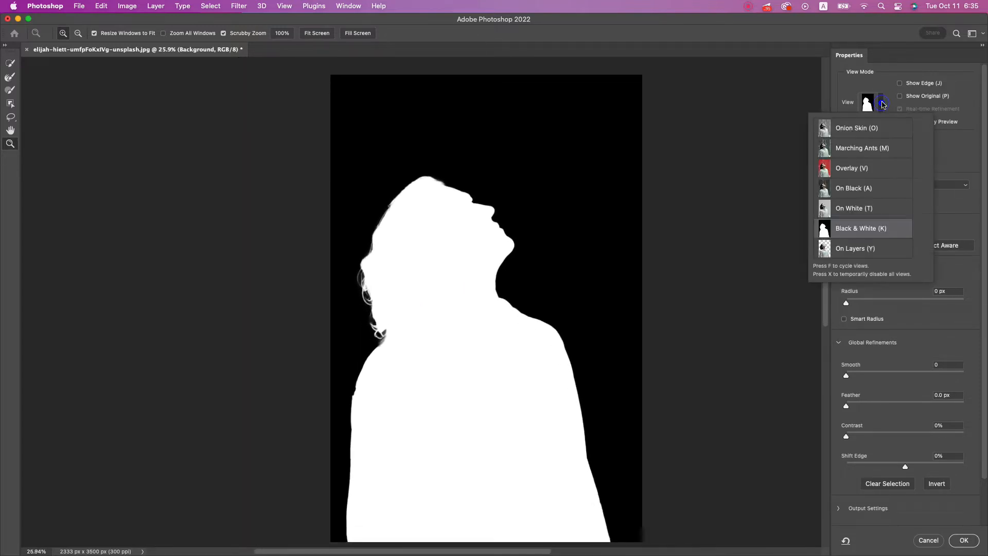
pyautogui.click(860, 128)
pyautogui.click(954, 319)
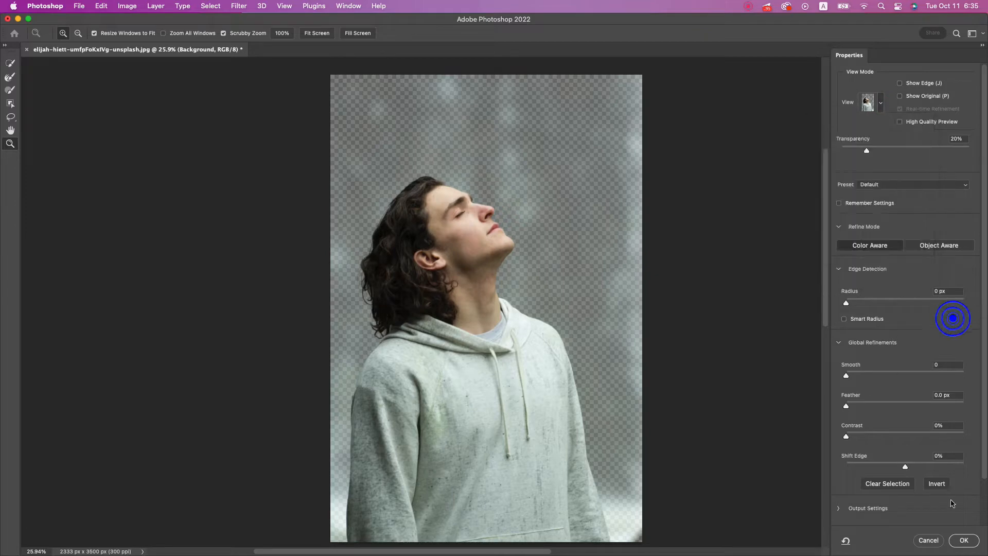
pyautogui.click(965, 540)
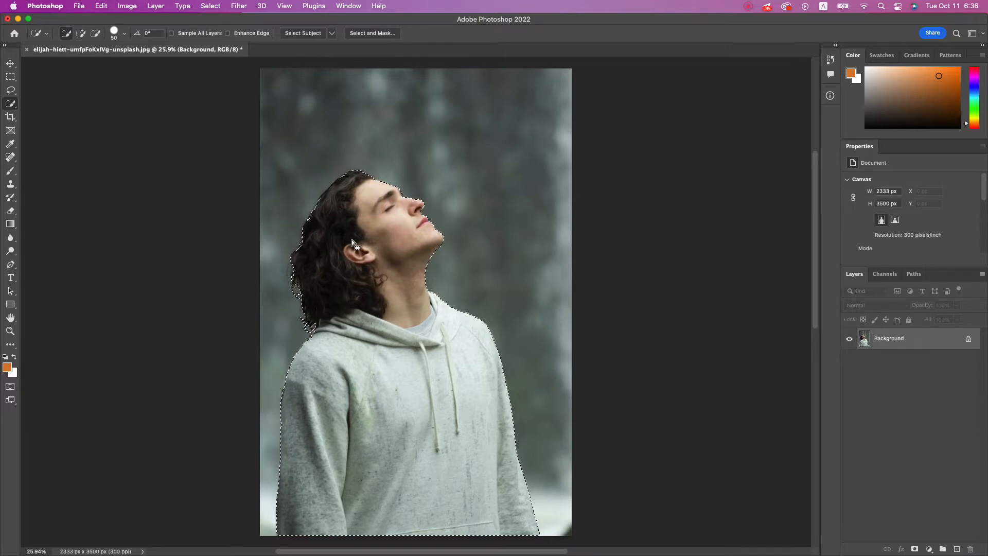
# Deselect the current selection and select the man again with the Object Selection tool.
pyautogui.rightClick(424, 157)
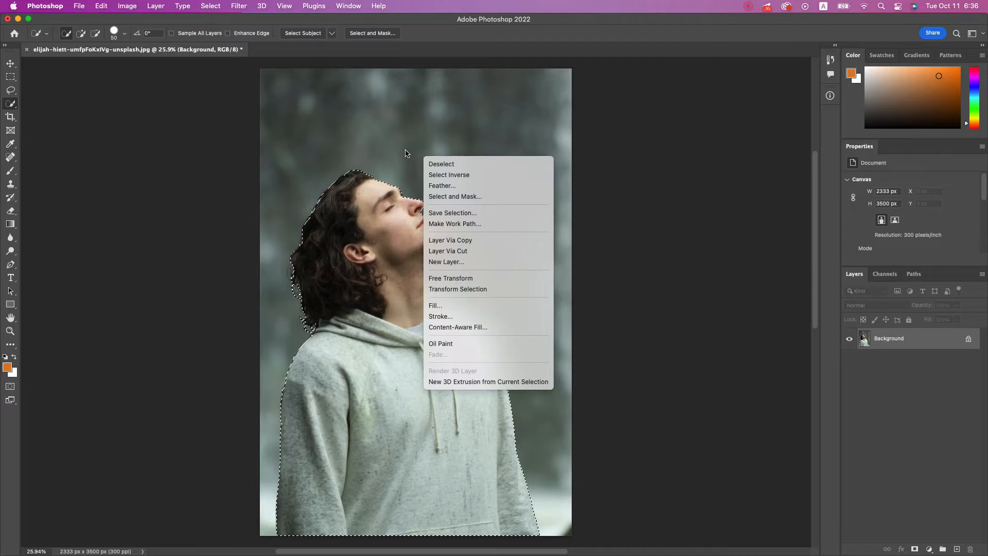
pyautogui.click(478, 163)
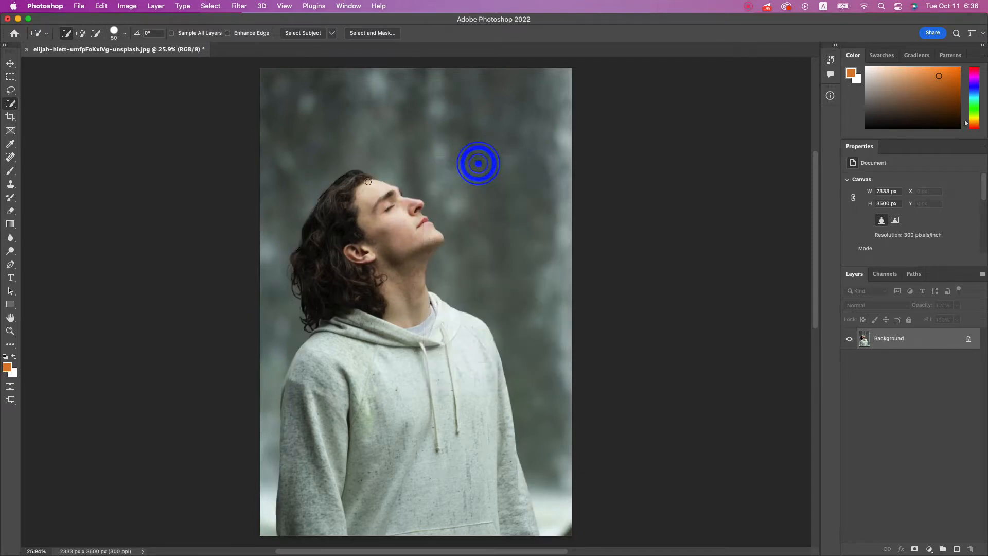
pyautogui.rightClick(11, 105)
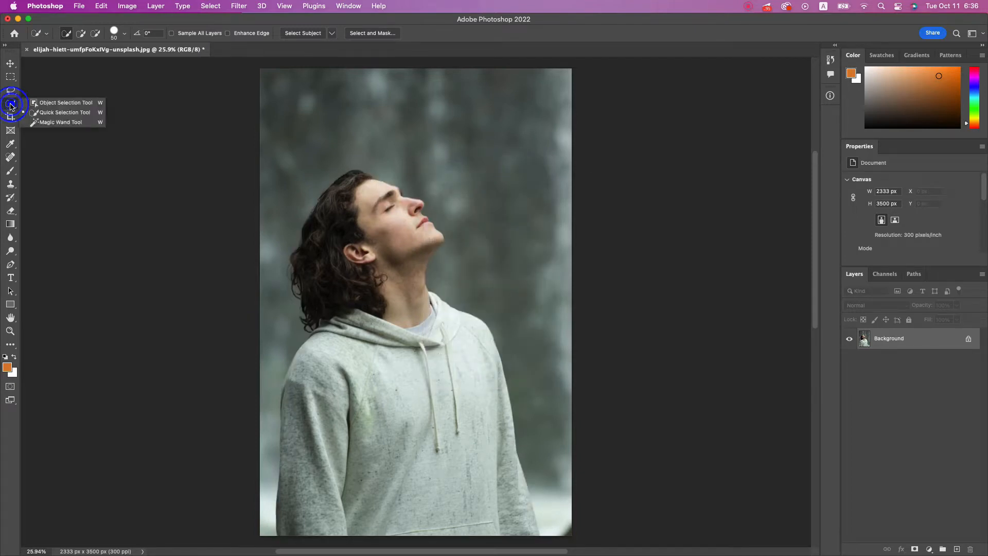
pyautogui.click(63, 103)
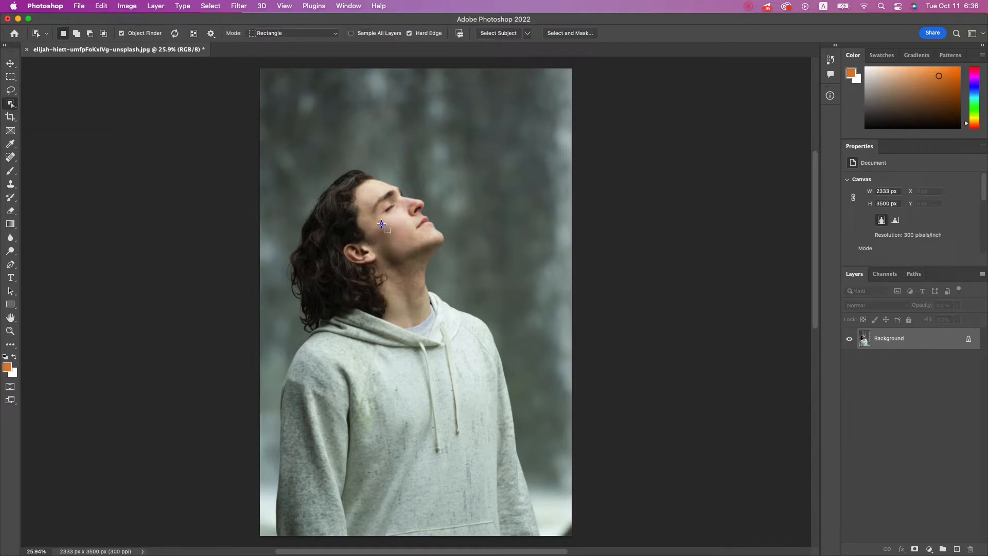
pyautogui.click(382, 225)
pyautogui.click(329, 248)
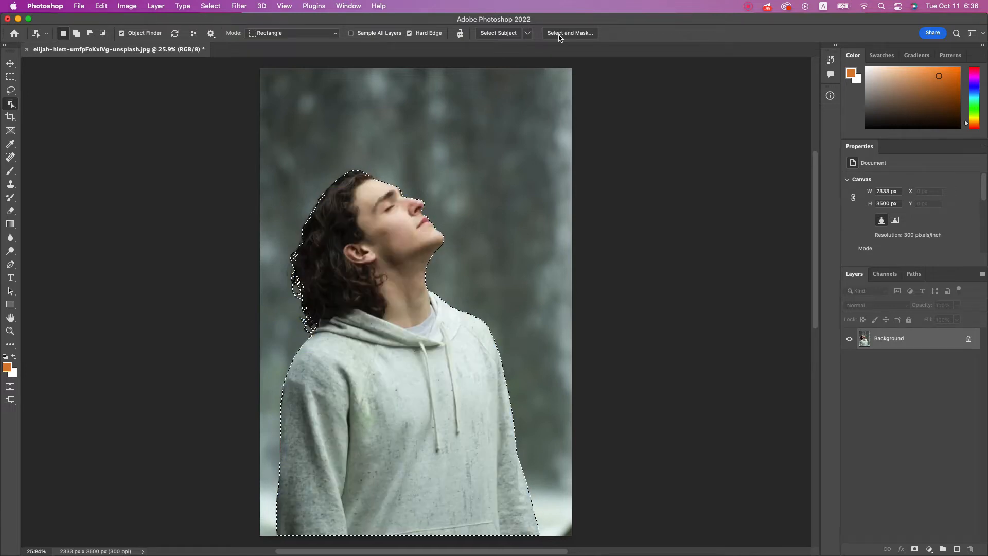
# Check the new selection's edges in Select and Mask with the Black & White view and accept it.
pyautogui.click(592, 34)
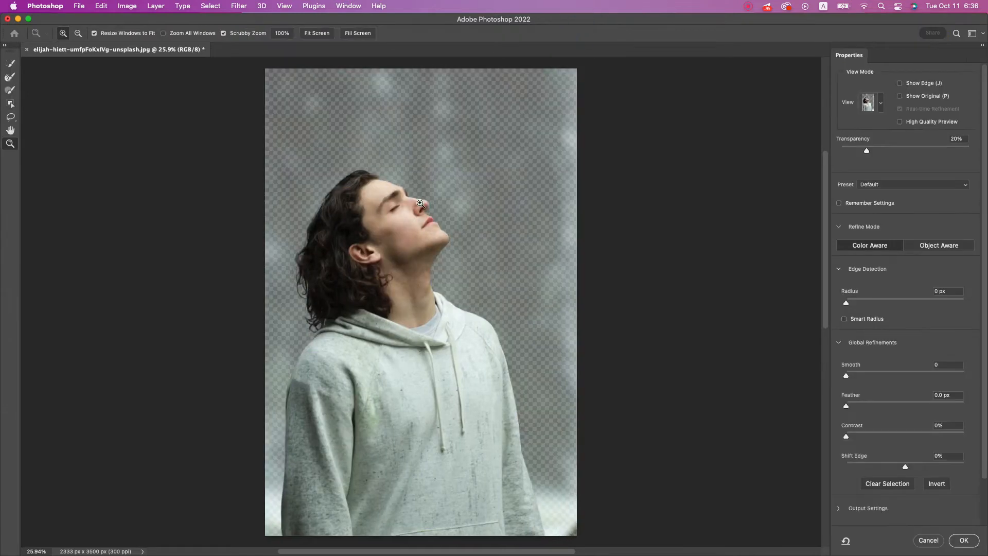
pyautogui.click(877, 104)
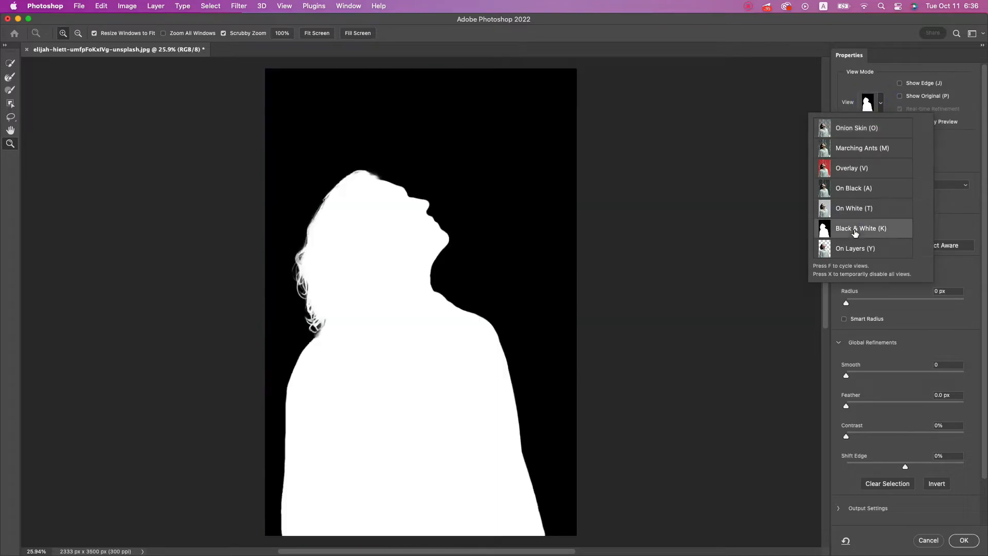
pyautogui.click(860, 228)
pyautogui.click(883, 34)
pyautogui.click(963, 540)
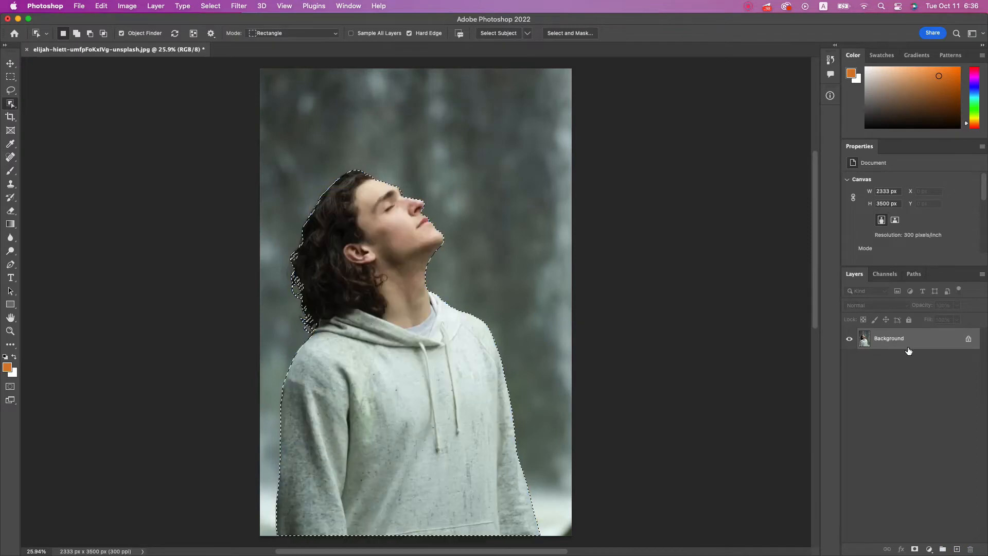
# Copy the selected man from the Background onto a new layer and toggle that layer's visibility off and on.
pyautogui.click(906, 338)
pyautogui.hotkey('ctrl', 'j')
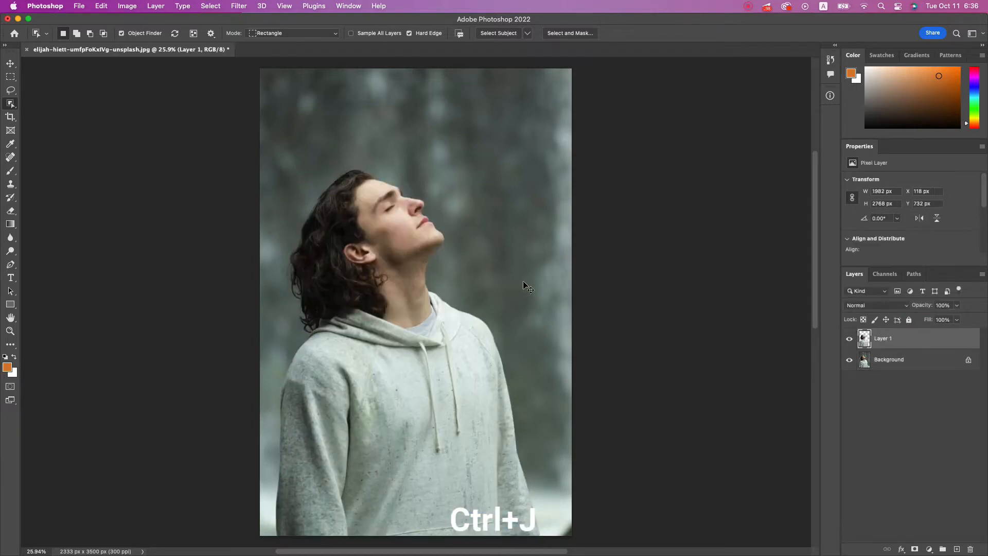
pyautogui.click(885, 339)
pyautogui.click(848, 339)
pyautogui.click(848, 339)
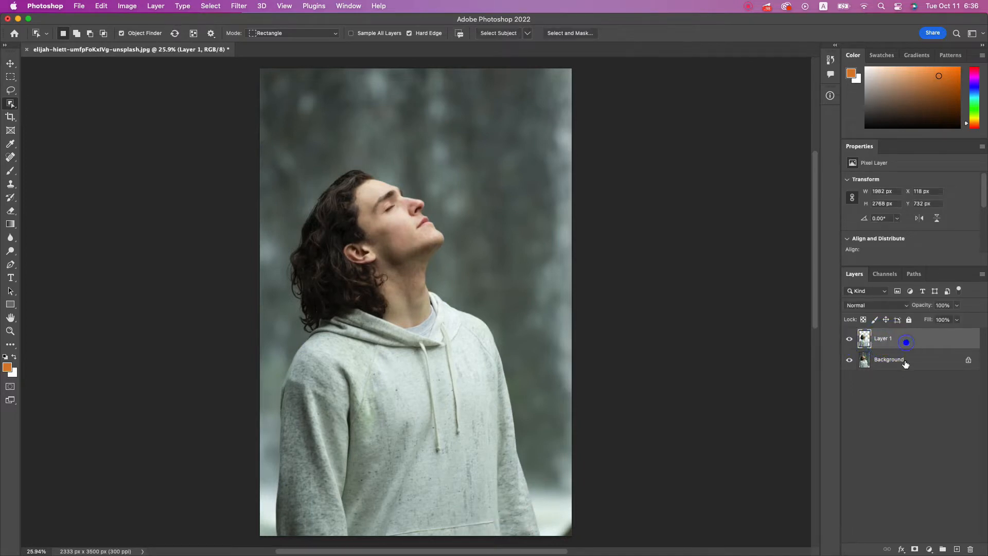
# Add a Solid Color fill layer directly above the Background with the near-black colour 0b0d0d.
pyautogui.click(896, 360)
pyautogui.click(929, 550)
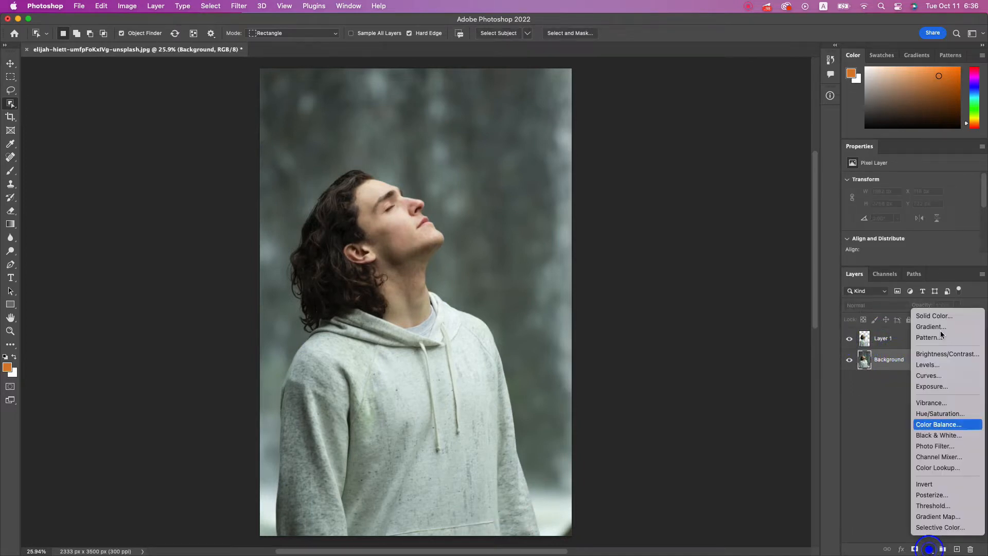
pyautogui.click(964, 316)
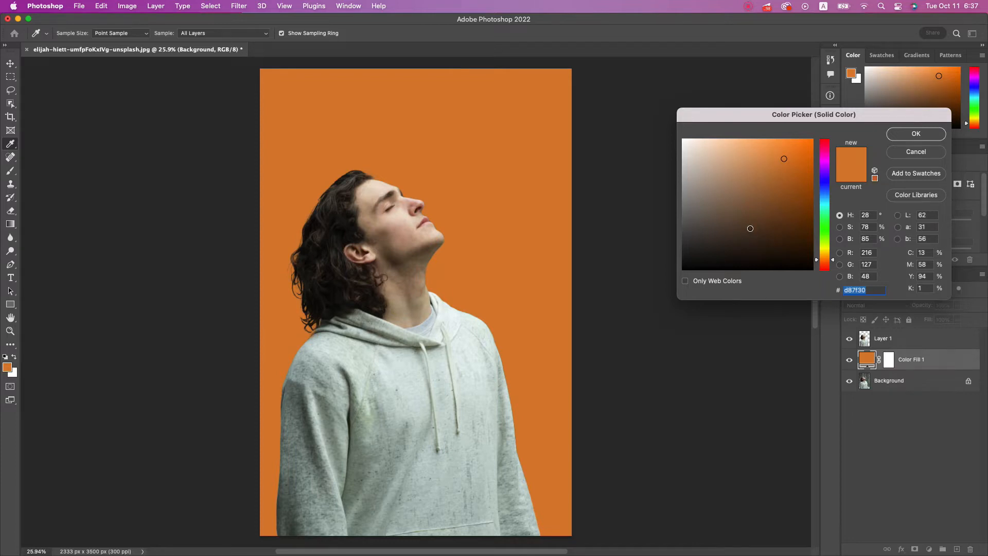
pyautogui.moveTo(751, 228)
pyautogui.mouseDown()
pyautogui.moveTo(642, 263)
pyautogui.moveTo(769, 173)
pyautogui.moveTo(832, 159)
pyautogui.moveTo(767, 212)
pyautogui.moveTo(816, 208)
pyautogui.moveTo(797, 198)
pyautogui.moveTo(757, 208)
pyautogui.moveTo(786, 200)
pyautogui.moveTo(829, 226)
pyautogui.moveTo(820, 273)
pyautogui.moveTo(810, 185)
pyautogui.moveTo(806, 206)
pyautogui.mouseUp()
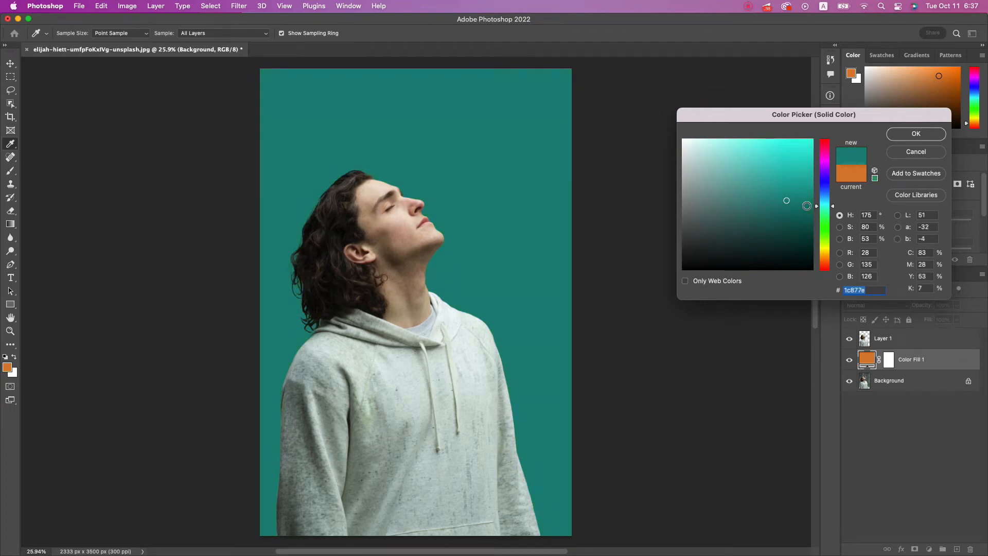
pyautogui.moveTo(753, 248)
pyautogui.mouseDown()
pyautogui.moveTo(783, 248)
pyautogui.moveTo(801, 272)
pyautogui.moveTo(702, 259)
pyautogui.moveTo(637, 286)
pyautogui.moveTo(716, 263)
pyautogui.moveTo(667, 256)
pyautogui.moveTo(692, 279)
pyautogui.moveTo(702, 262)
pyautogui.mouseUp()
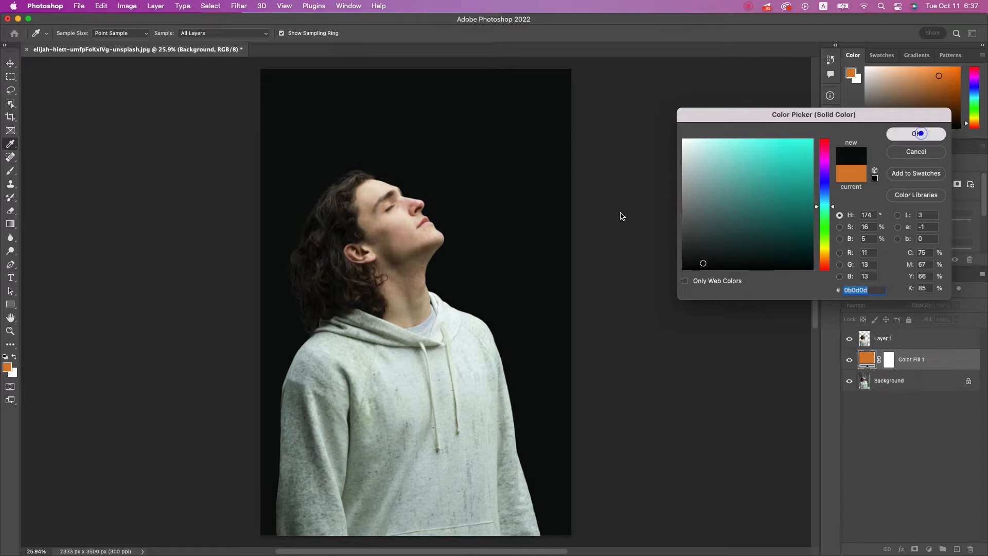
pyautogui.click(916, 134)
# Duplicate Layer 1 and convert the duplicate to a Smart Object.
pyautogui.press('w')
pyautogui.click(885, 339)
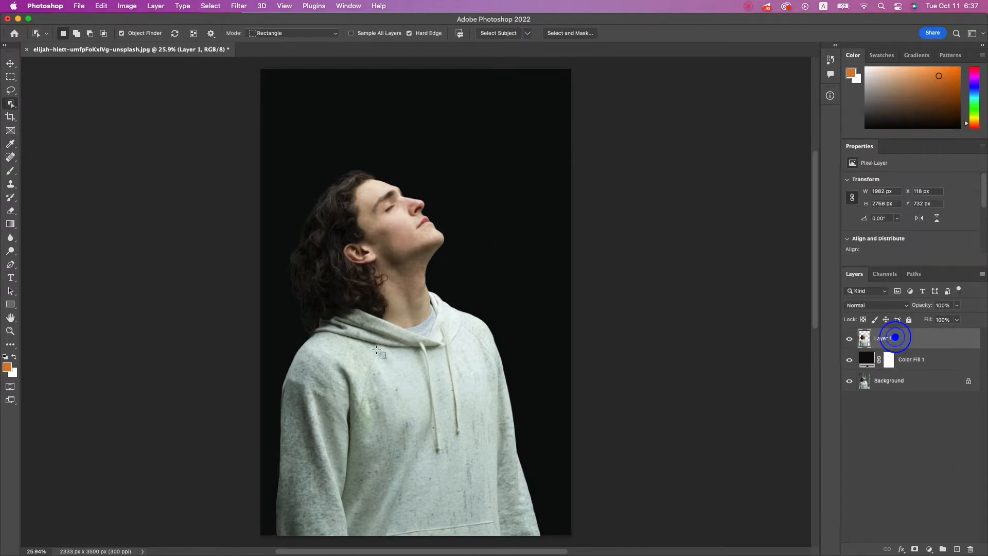
pyautogui.press('v')
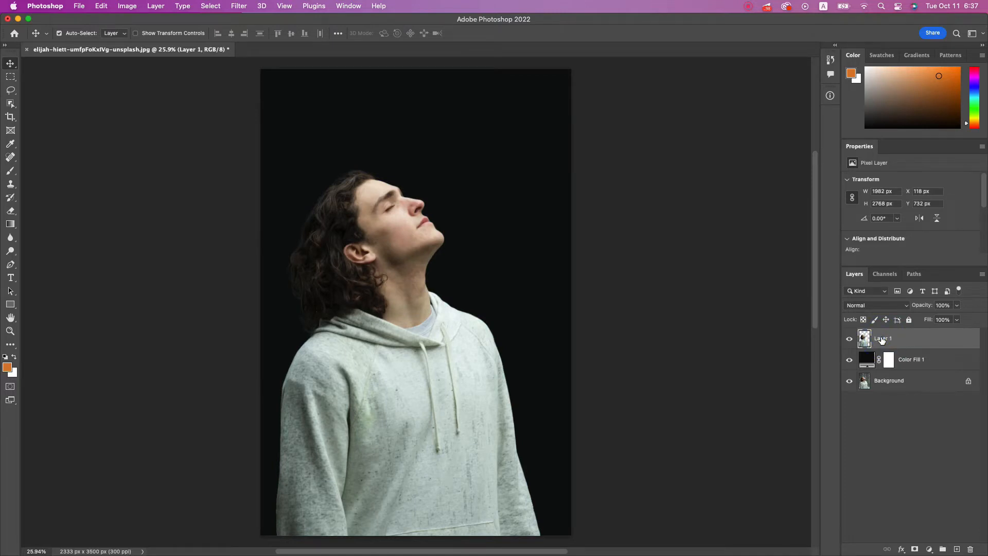
pyautogui.click(878, 337)
pyautogui.press('super+j')
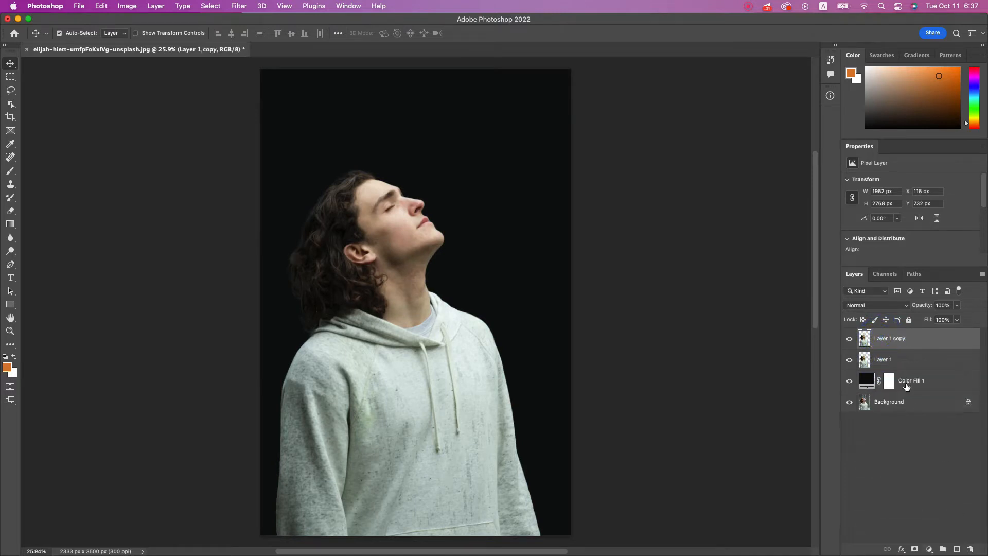
pyautogui.rightClick(903, 340)
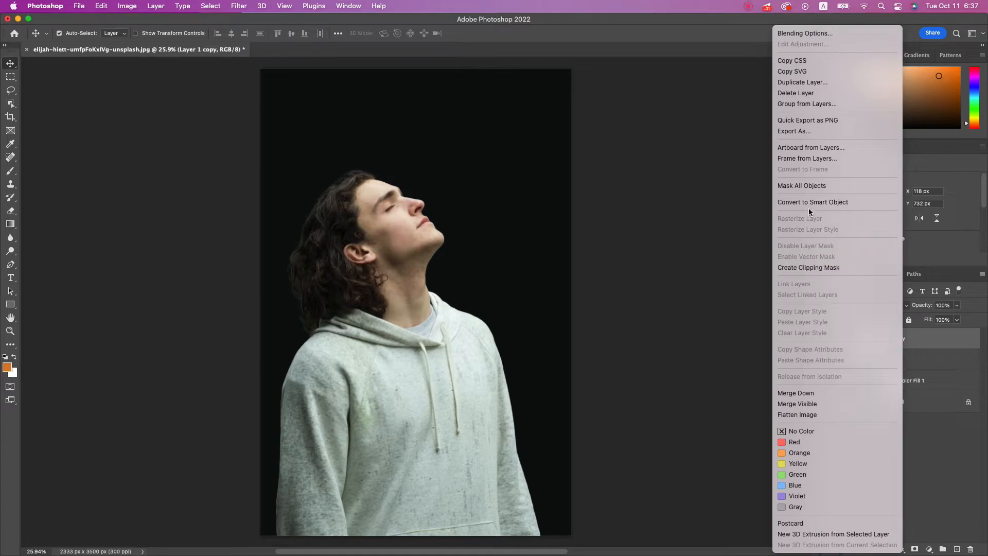
pyautogui.click(835, 201)
# Add a white layer mask to the Layer 1 copy Smart Object.
pyautogui.click(918, 338)
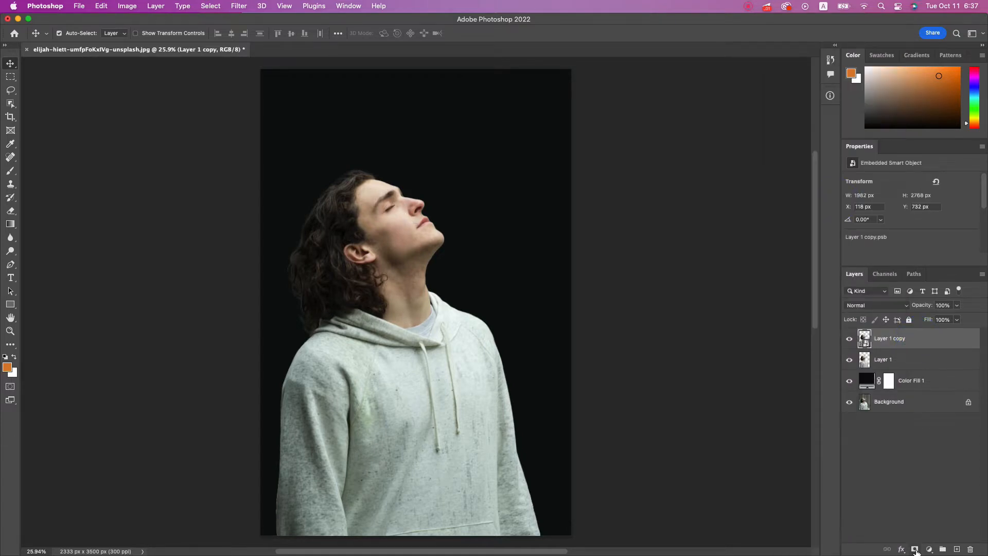
pyautogui.click(916, 549)
pyautogui.click(865, 339)
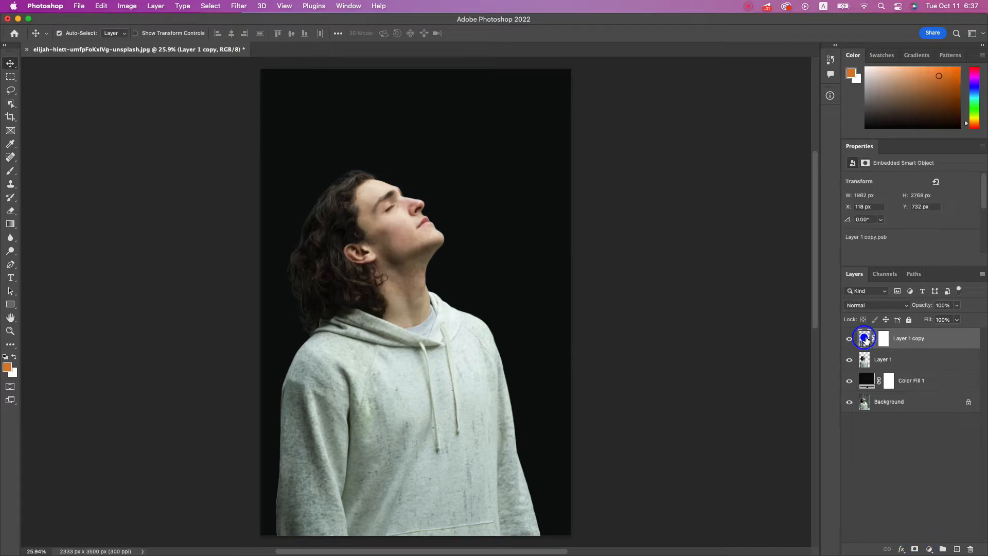
pyautogui.click(883, 338)
pyautogui.click(866, 338)
# Target Layer 1 copy's layer mask and set the Gradient tool to the Foreground to Background preset from Basics.
pyautogui.click(884, 338)
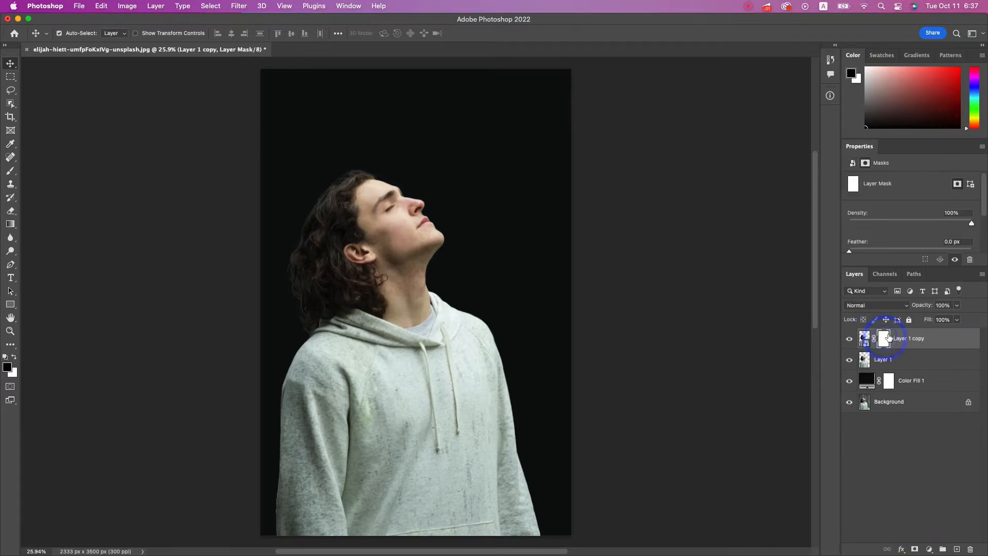
pyautogui.click(11, 224)
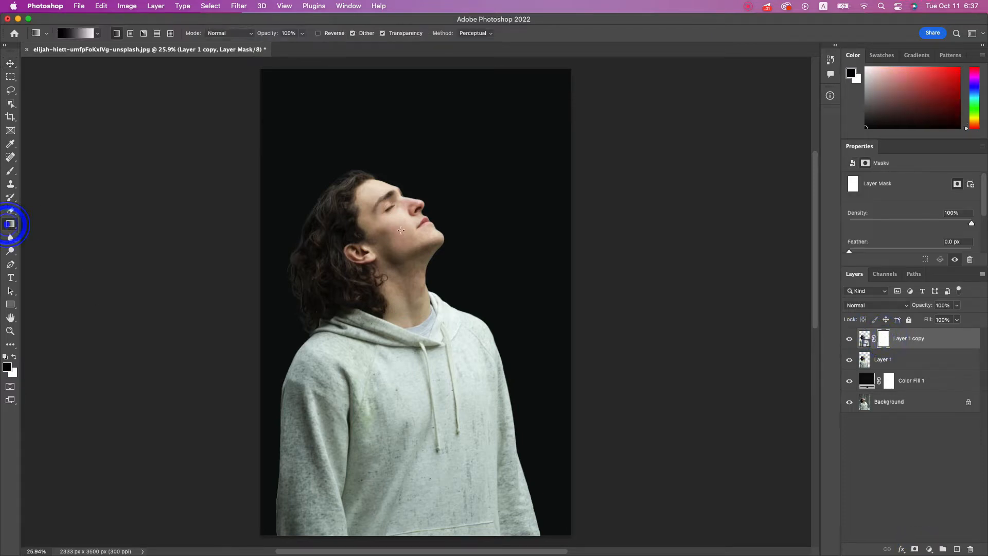
pyautogui.click(76, 34)
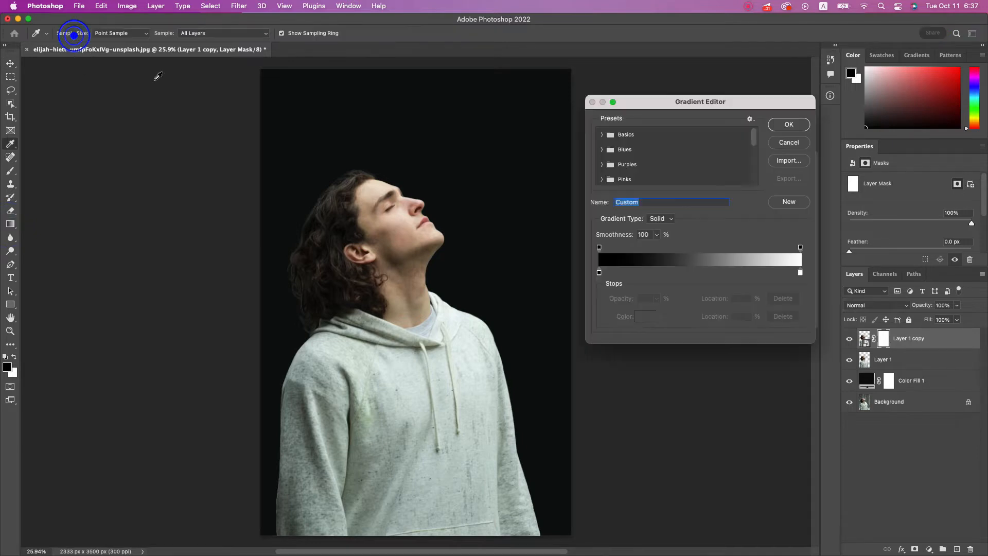
pyautogui.click(601, 134)
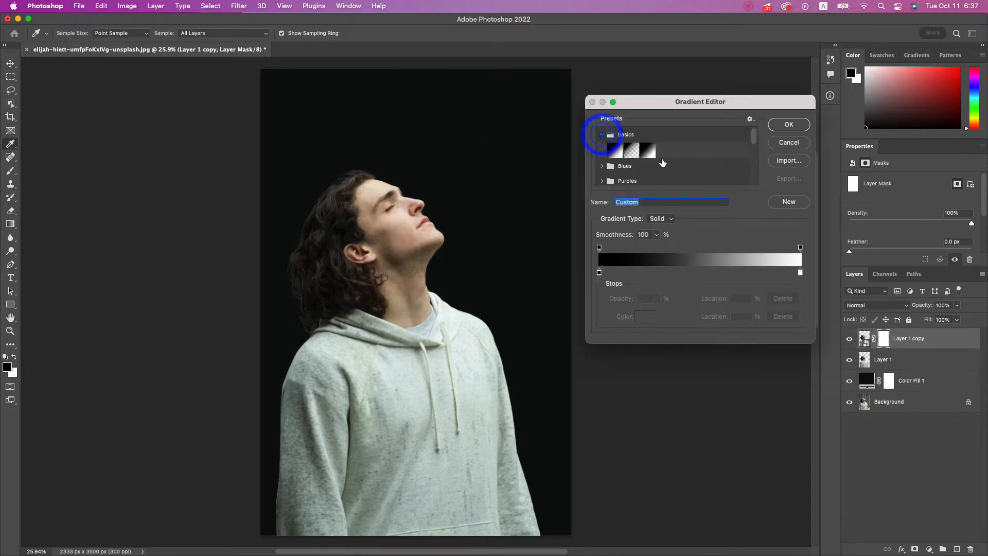
pyautogui.click(614, 150)
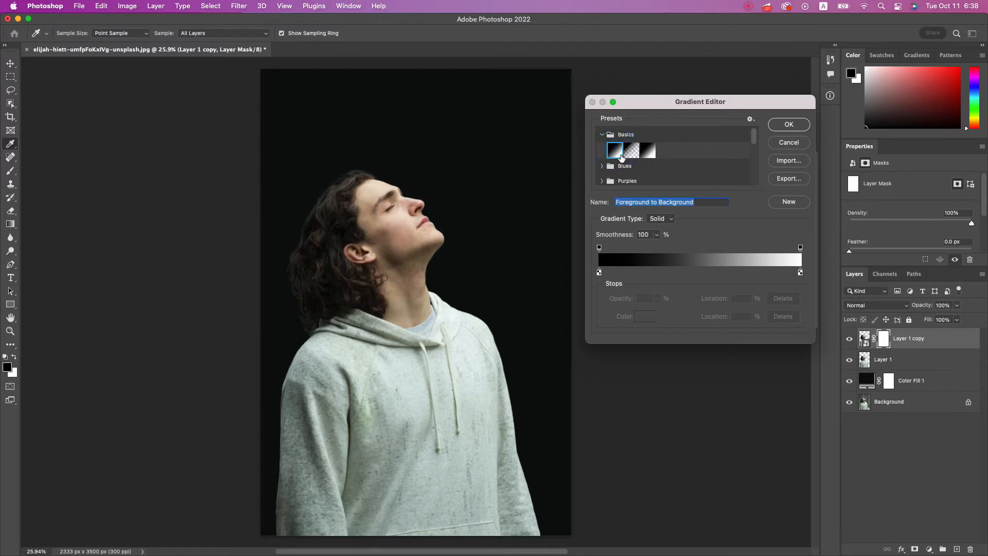
pyautogui.click(778, 128)
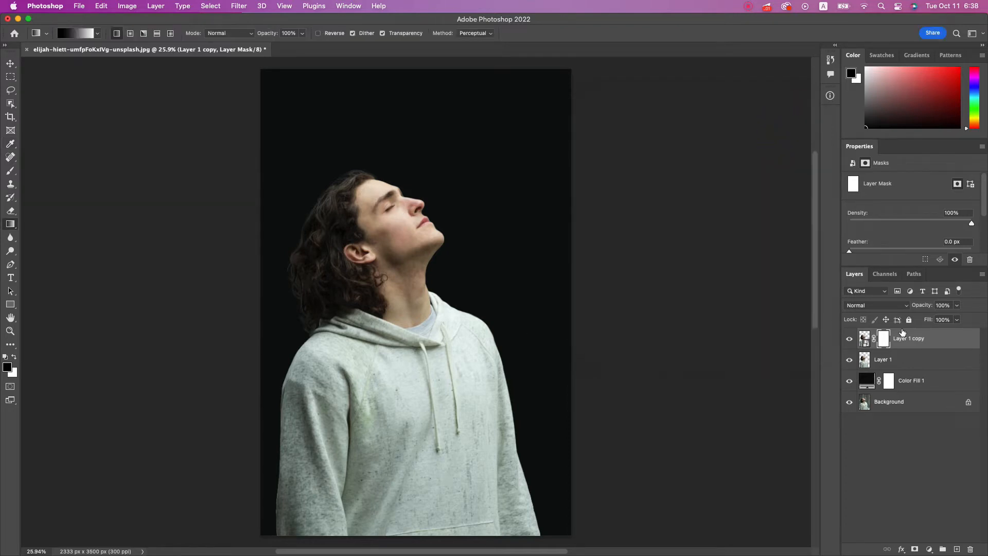
# Hide and reshow Layer 1 copy to compare it with Layer 1.
pyautogui.click(889, 359)
pyautogui.click(883, 339)
pyautogui.click(849, 338)
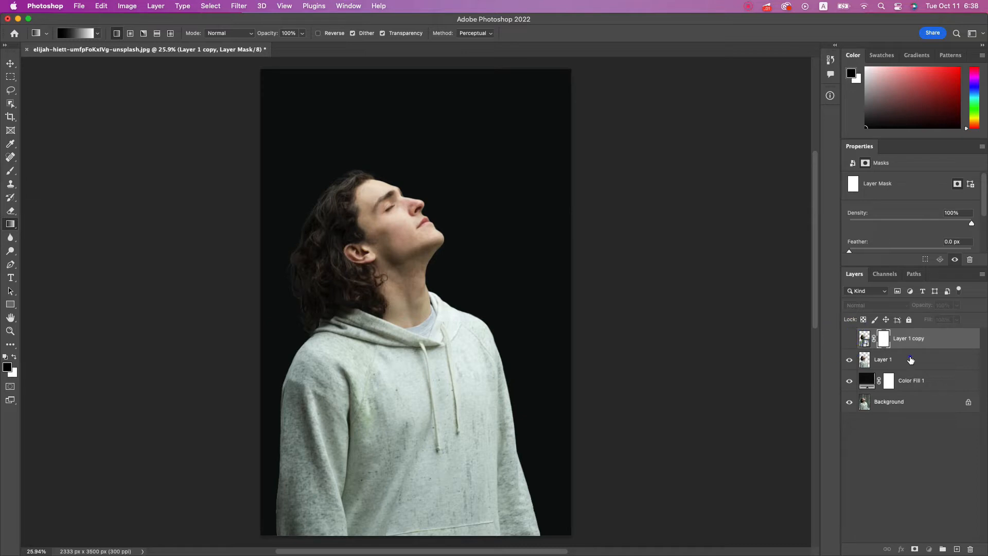
pyautogui.click(909, 355)
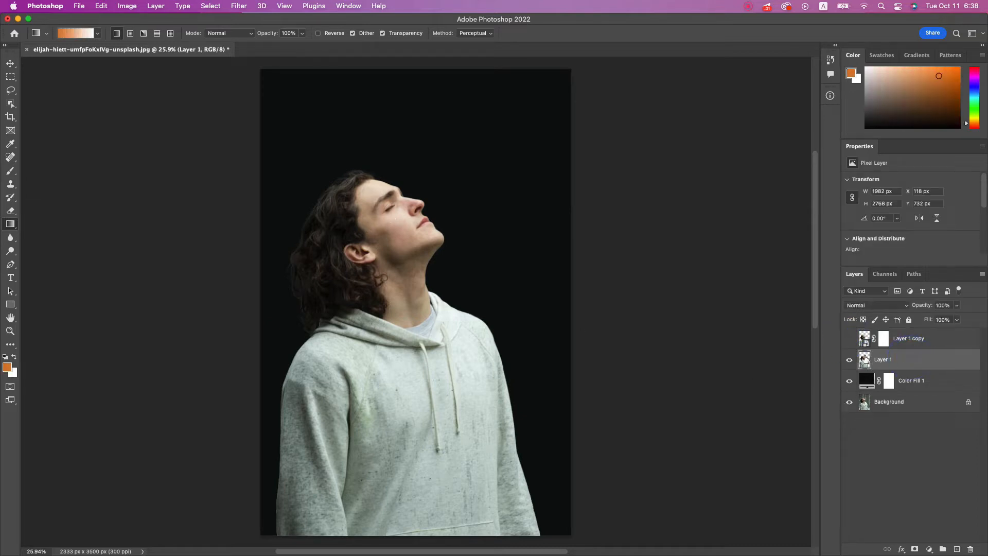
pyautogui.click(850, 339)
# Open Levels on the Layer 1 copy Smart Object and darken it with midtone input 0.45 and white output level 137.
pyautogui.click(918, 342)
pyautogui.hotkey('ctrl', 'l')
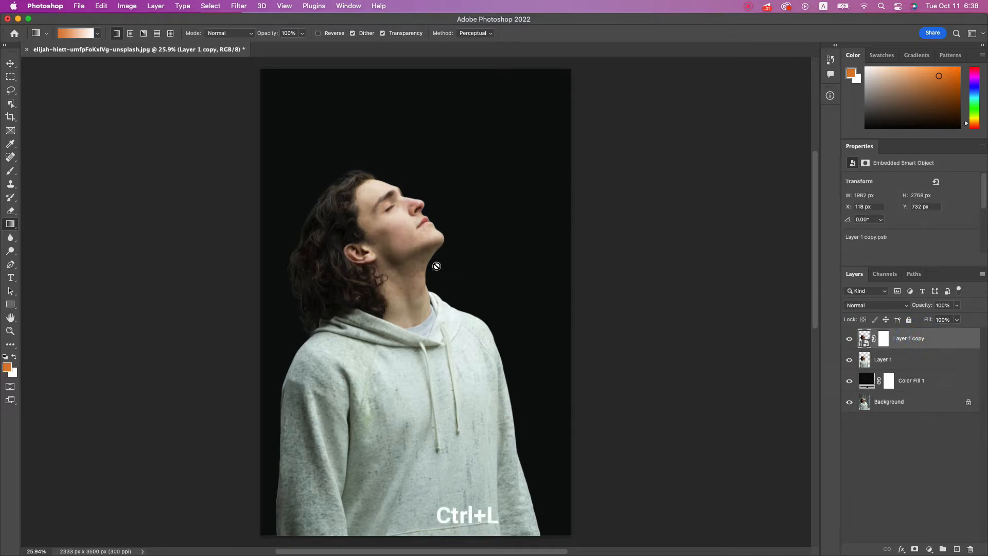
pyautogui.hotkey('ctrl', 'l')
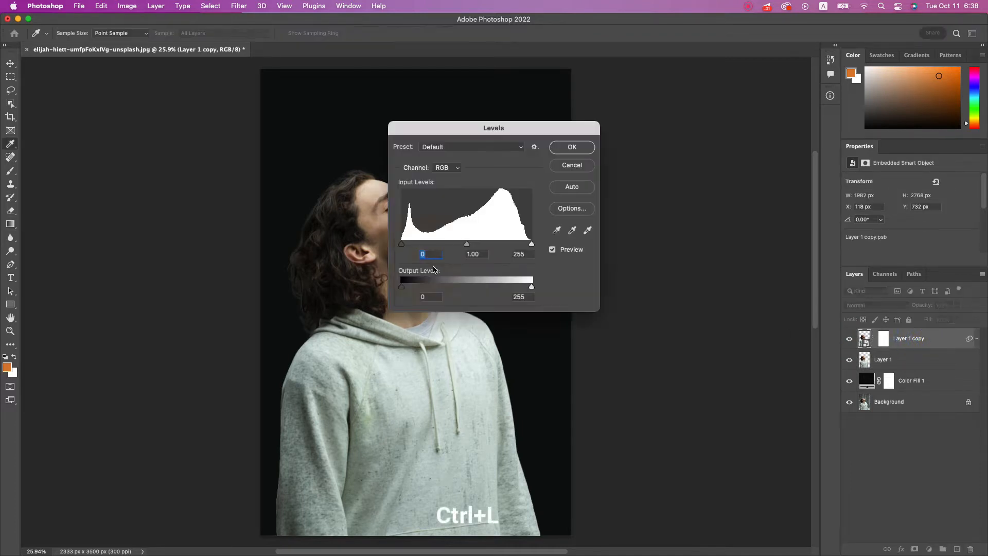
pyautogui.moveTo(456, 129); pyautogui.dragTo(604, 89)
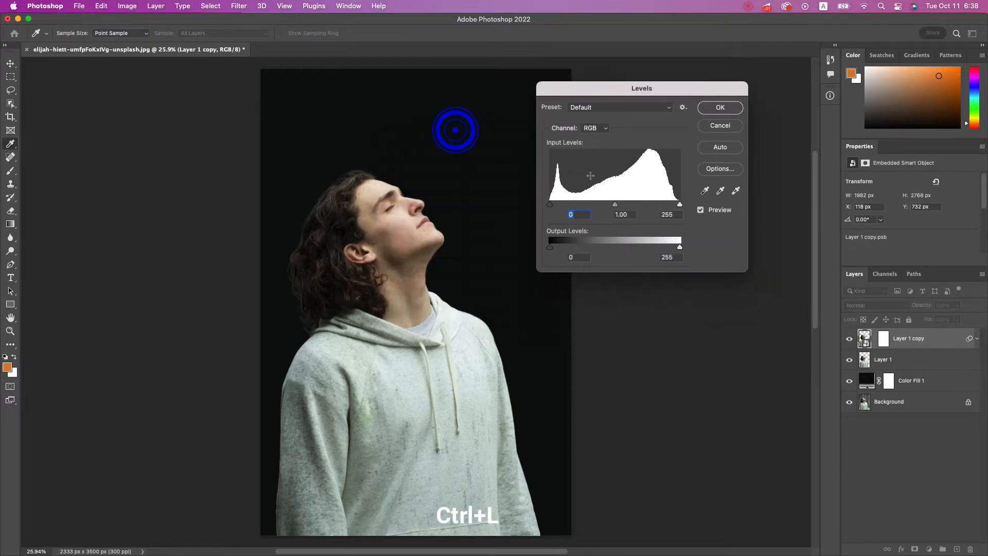
pyautogui.click(550, 249)
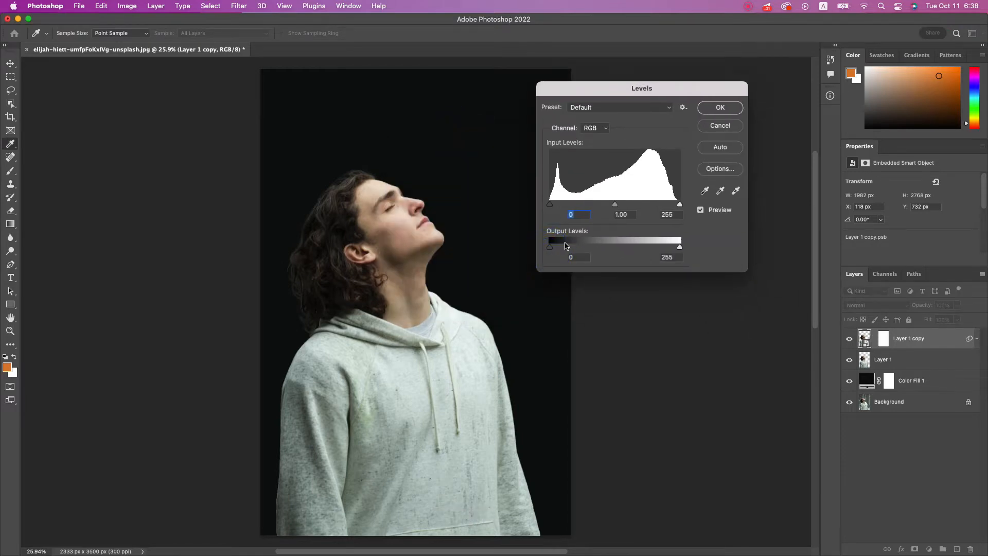
pyautogui.moveTo(551, 249); pyautogui.dragTo(510, 246)
pyautogui.moveTo(551, 206); pyautogui.dragTo(650, 203)
pyautogui.moveTo(680, 247); pyautogui.dragTo(672, 249)
pyautogui.moveTo(635, 245)
pyautogui.mouseDown()
pyautogui.moveTo(607, 237)
pyautogui.moveTo(620, 245)
pyautogui.mouseUp()
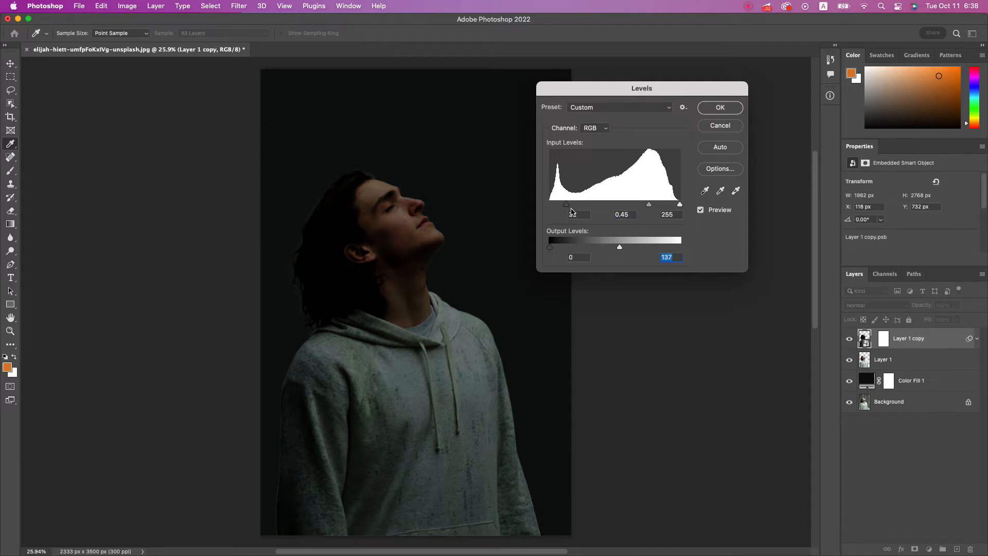
# Refine the Levels to input values 61, 0.53 and 244 with output levels 7 and 105, and apply them.
pyautogui.moveTo(566, 204); pyautogui.dragTo(581, 204)
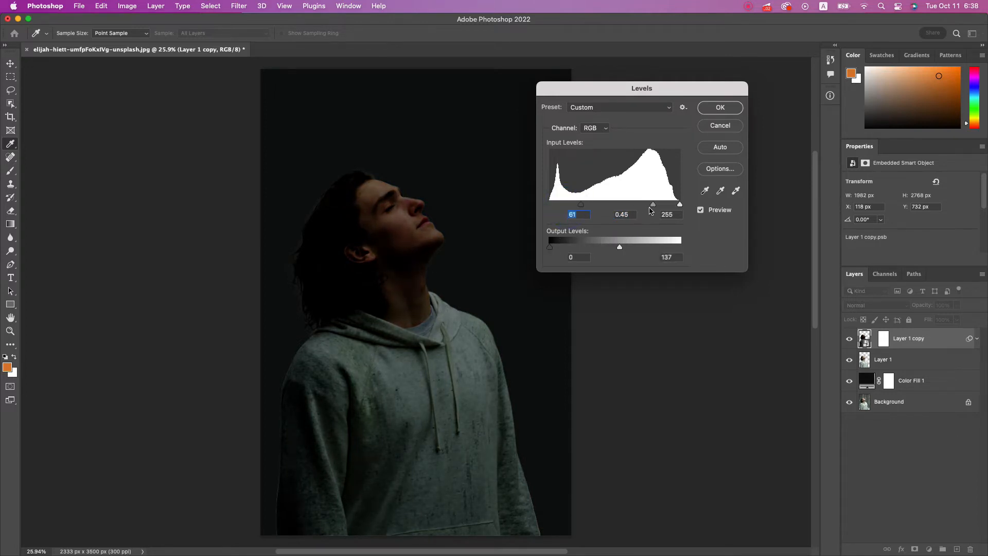
pyautogui.moveTo(652, 205); pyautogui.dragTo(675, 207)
pyautogui.click(671, 213)
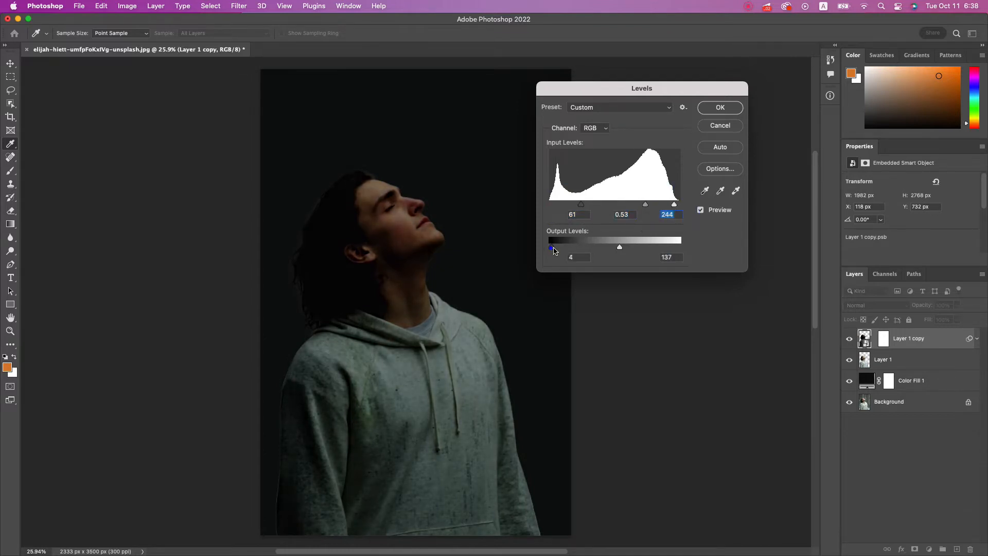
pyautogui.moveTo(554, 251); pyautogui.dragTo(554, 246)
pyautogui.moveTo(621, 251); pyautogui.dragTo(603, 248)
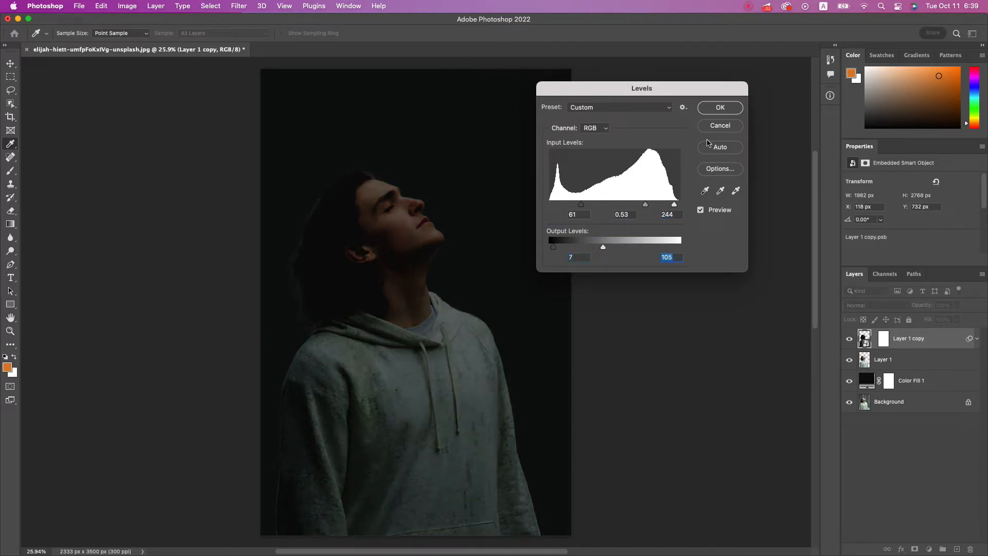
pyautogui.click(720, 107)
# Switch to the Move tool and collapse the Smart Filters list under Layer 1 copy.
pyautogui.press('g')
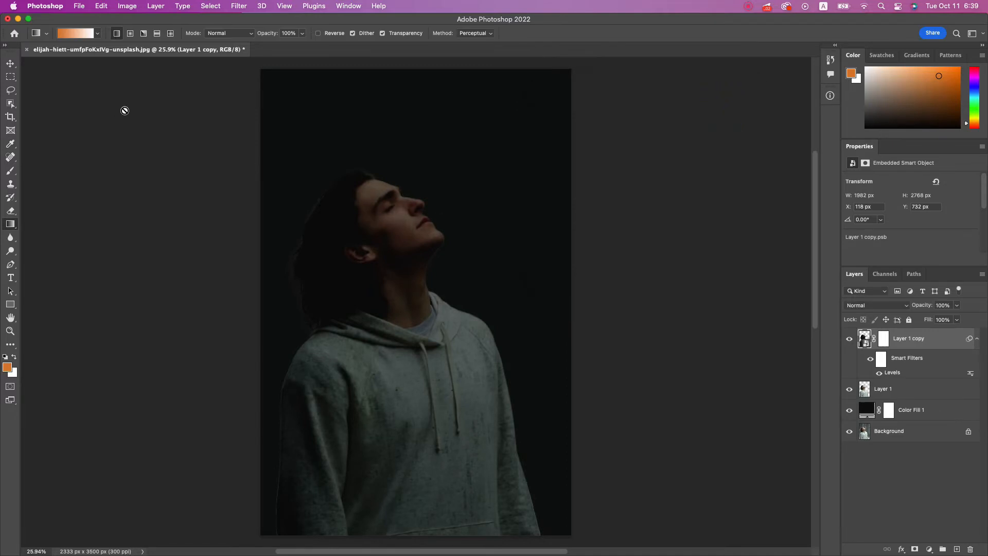
pyautogui.click(11, 63)
pyautogui.click(401, 231)
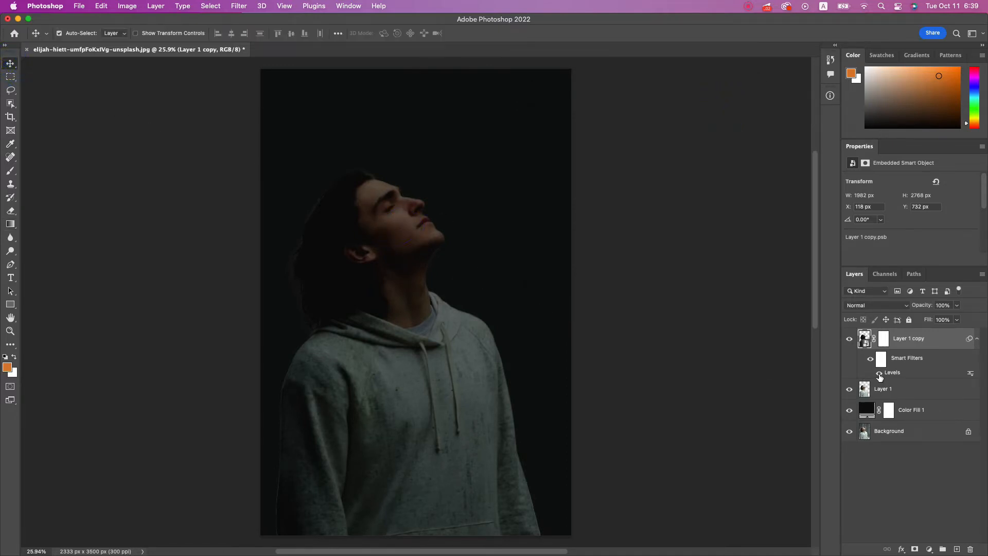
pyautogui.click(976, 342)
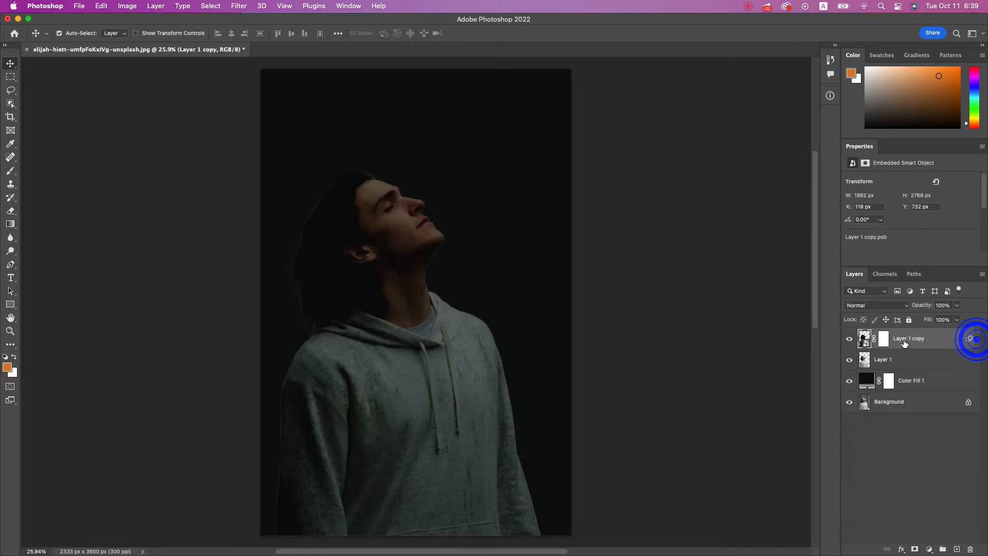
# Select Layer 1 copy's layer mask and hide and reshow the layer to compare the darkening.
pyautogui.click(885, 339)
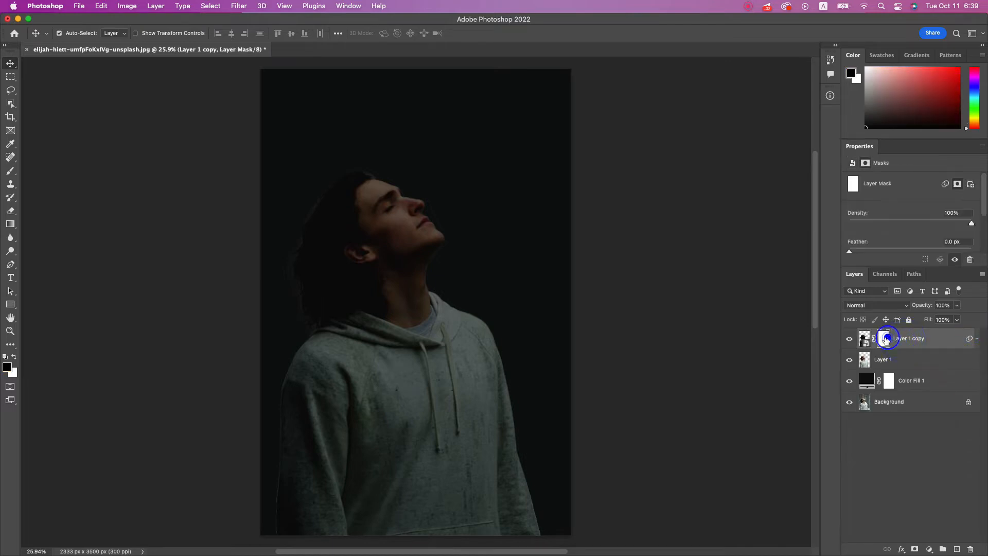
pyautogui.click(883, 339)
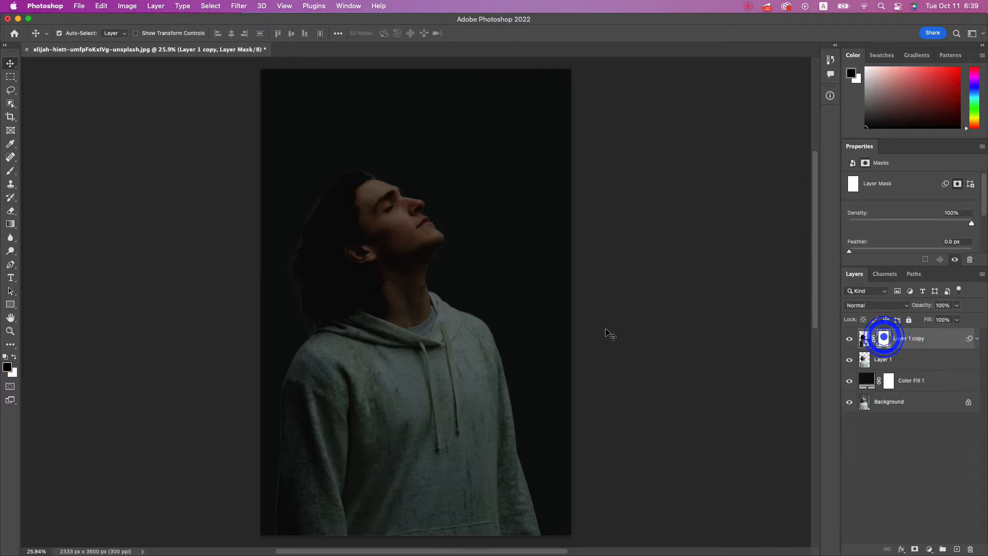
pyautogui.click(849, 339)
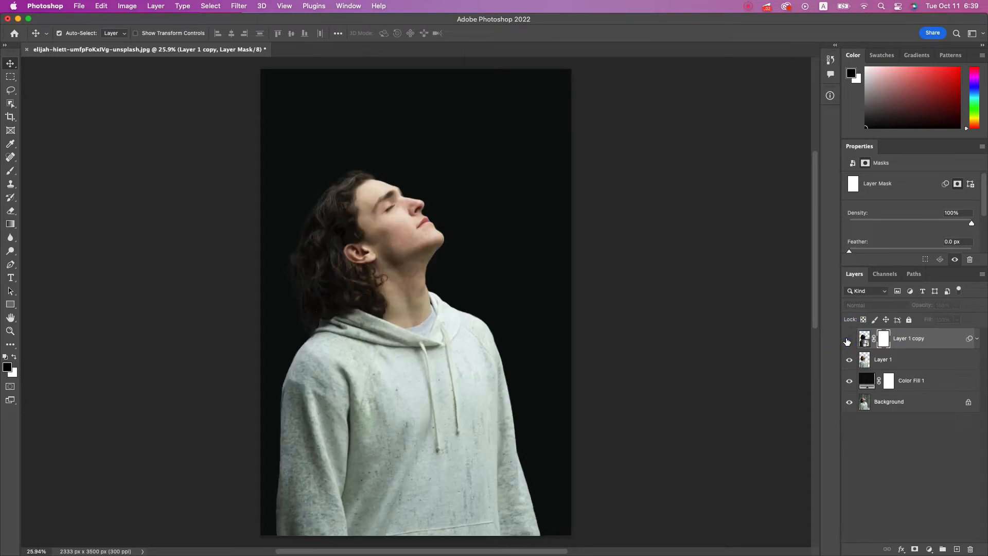
pyautogui.click(849, 339)
# Draw a black-to-white linear gradient on Layer 1 copy's mask, diagonally from beyond the face down to the back sleeve, redrawing it to adjust the falloff.
pyautogui.click(884, 338)
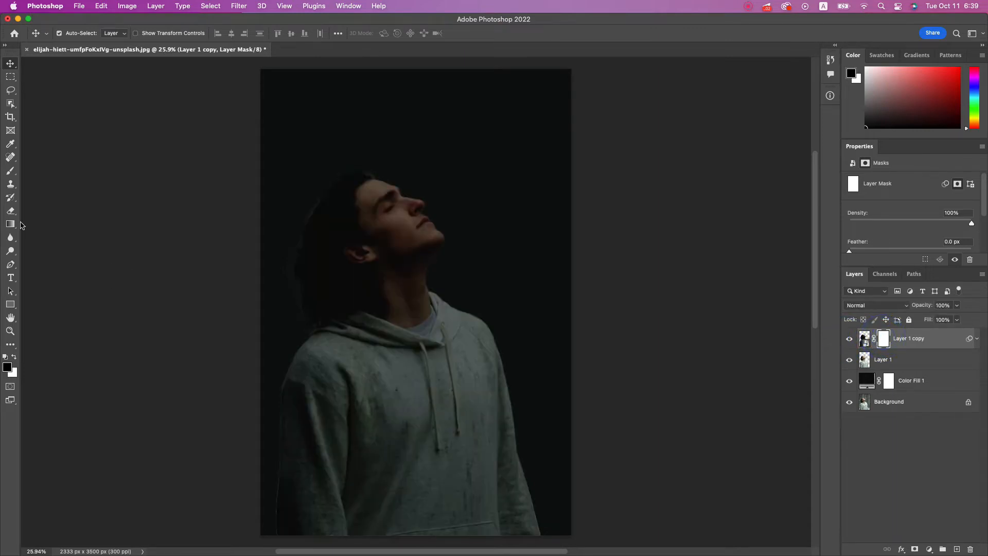
pyautogui.click(10, 224)
pyautogui.moveTo(574, 99); pyautogui.dragTo(398, 310)
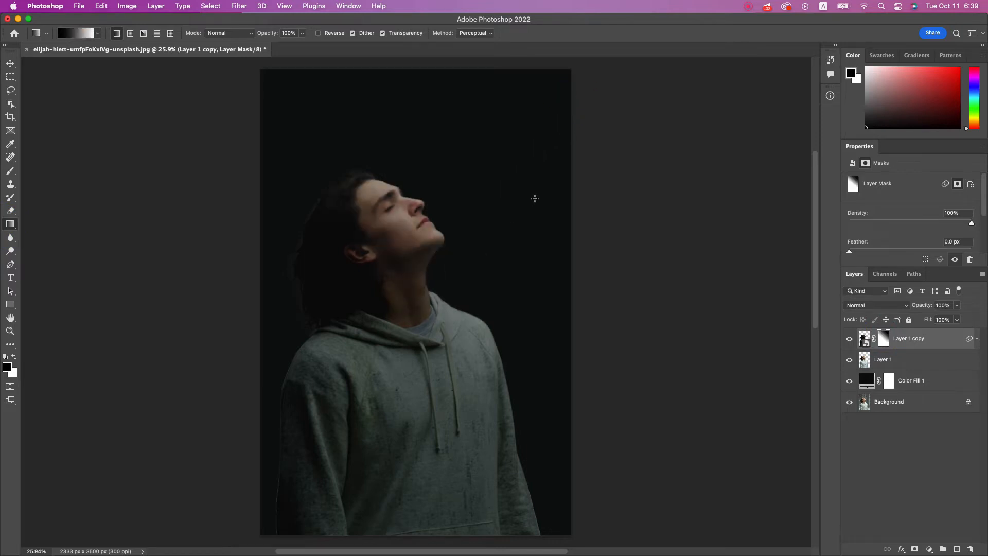
pyautogui.moveTo(577, 73); pyautogui.dragTo(283, 434)
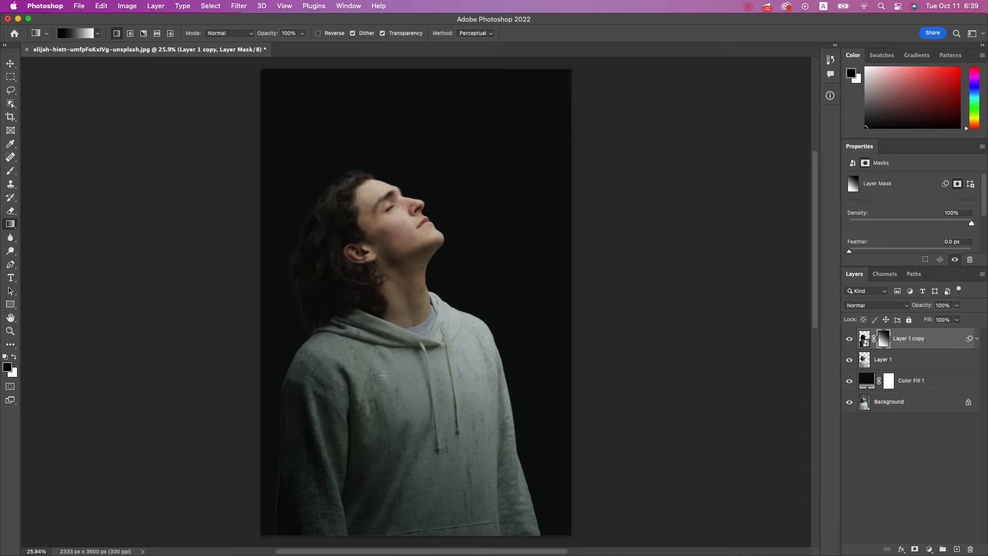
pyautogui.moveTo(656, 79); pyautogui.dragTo(331, 371)
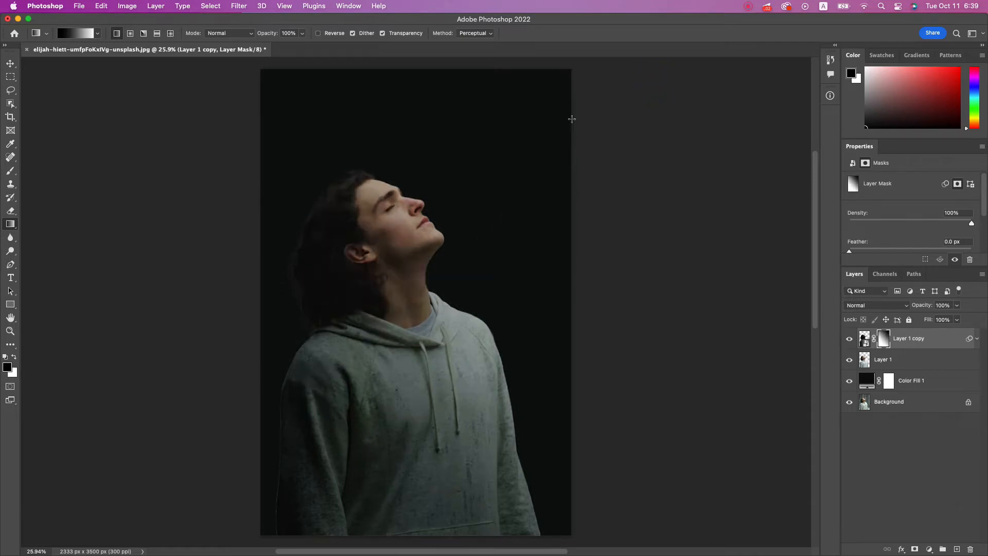
pyautogui.moveTo(572, 119); pyautogui.dragTo(322, 399)
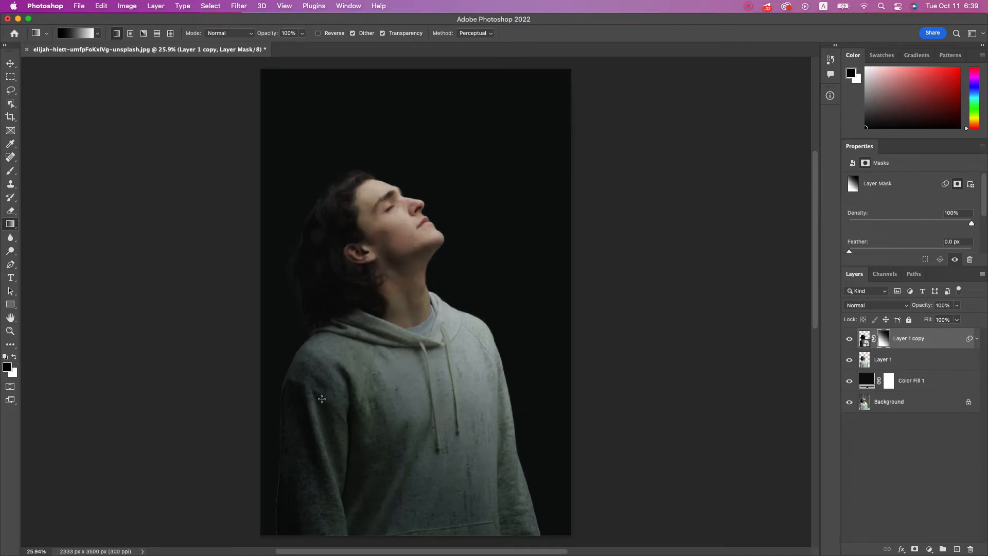
pyautogui.moveTo(556, 204); pyautogui.dragTo(331, 420)
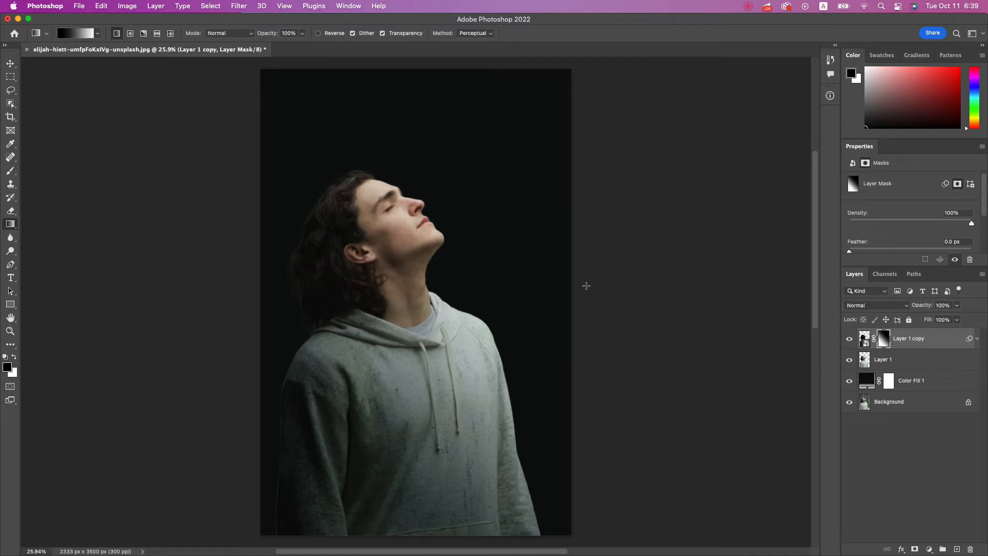
# Switch to the Move tool, select Layer 1 copy and toggle its visibility to check the gradient shading.
pyautogui.press('v')
pyautogui.click(931, 340)
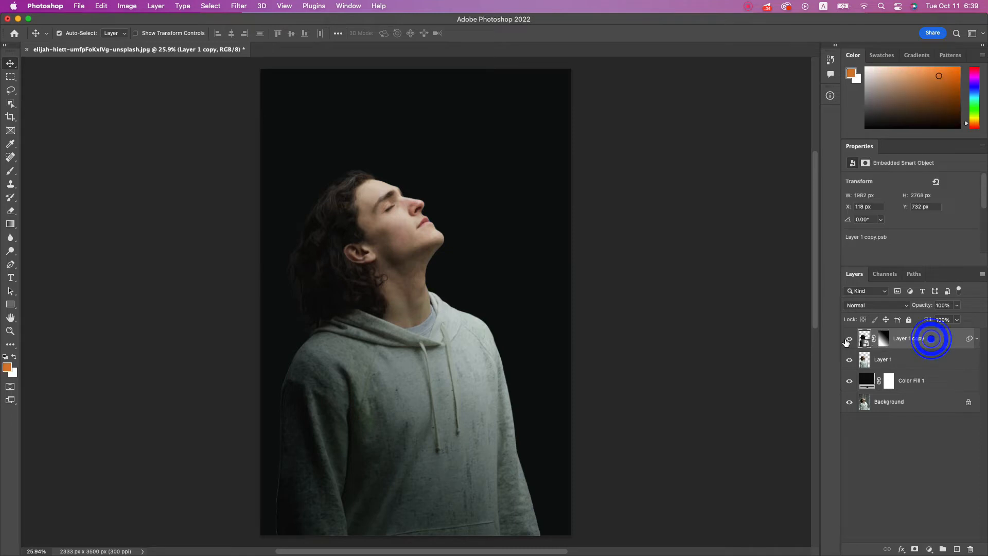
pyautogui.click(849, 340)
pyautogui.click(848, 342)
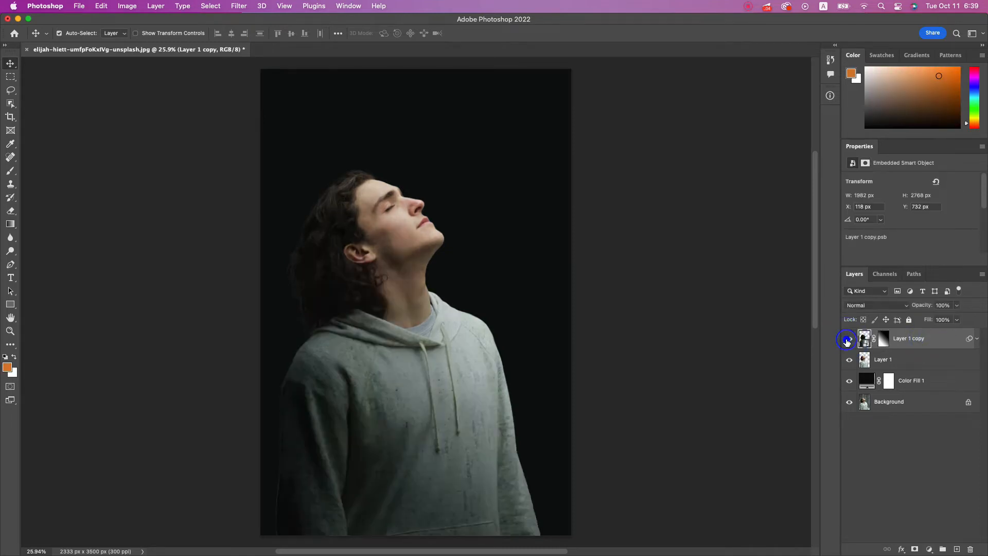
pyautogui.click(848, 342)
pyautogui.click(849, 342)
# Change the Color Fill 1 background colour to the green 267b6a.
pyautogui.click(924, 380)
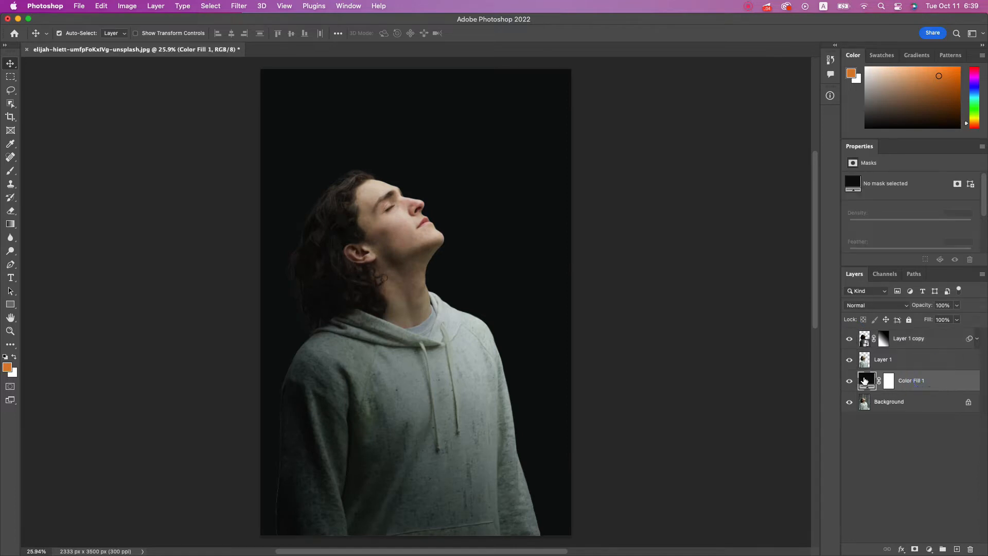
pyautogui.doubleClick(866, 379)
pyautogui.click(774, 227)
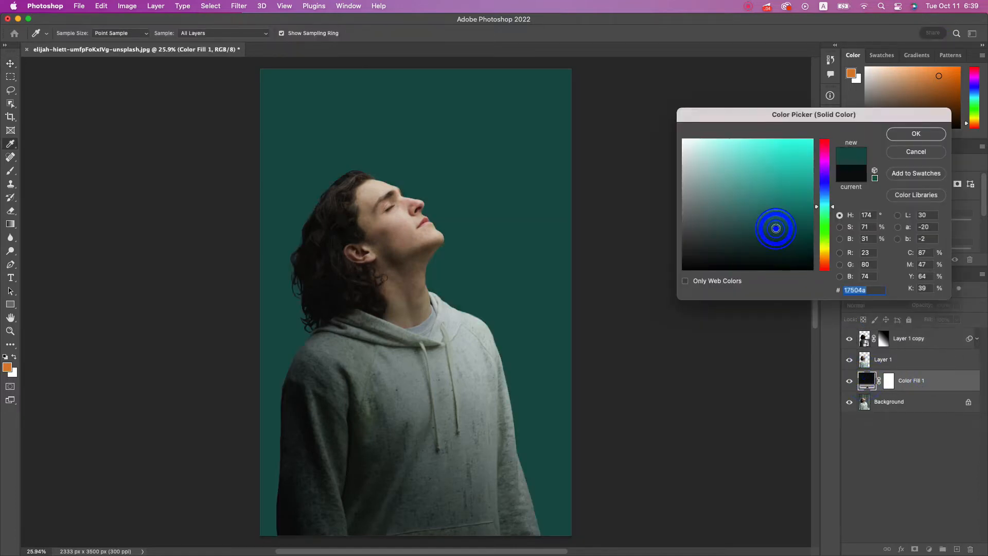
pyautogui.click(788, 252)
pyautogui.moveTo(788, 252)
pyautogui.mouseDown()
pyautogui.moveTo(807, 214)
pyautogui.moveTo(800, 197)
pyautogui.moveTo(762, 199)
pyautogui.moveTo(730, 177)
pyautogui.moveTo(804, 208)
pyautogui.moveTo(806, 227)
pyautogui.moveTo(779, 238)
pyautogui.moveTo(675, 216)
pyautogui.moveTo(807, 204)
pyautogui.moveTo(757, 212)
pyautogui.mouseUp()
pyautogui.moveTo(830, 215)
pyautogui.mouseDown()
pyautogui.moveTo(821, 263)
pyautogui.moveTo(820, 211)
pyautogui.moveTo(763, 211)
pyautogui.moveTo(777, 227)
pyautogui.moveTo(758, 213)
pyautogui.moveTo(774, 202)
pyautogui.mouseUp()
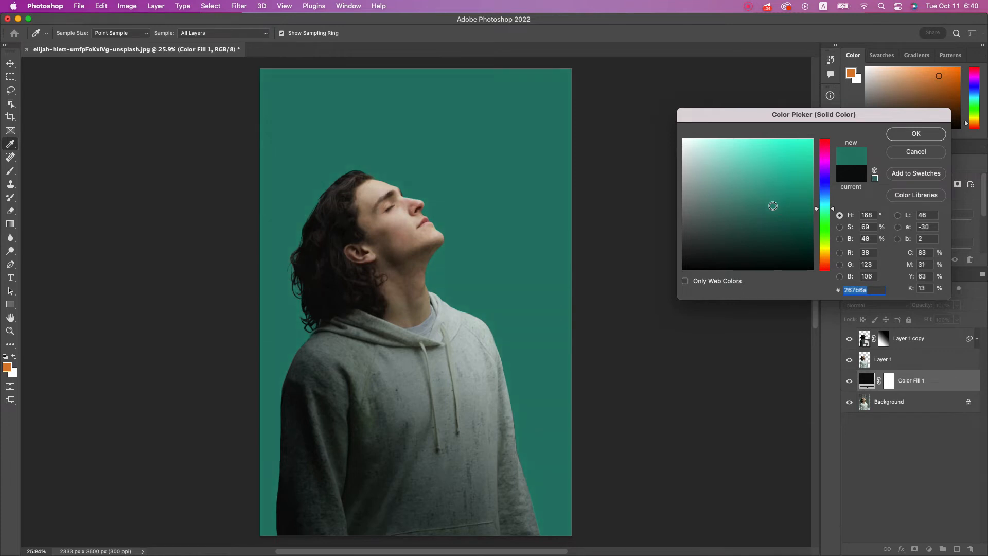
pyautogui.click(914, 135)
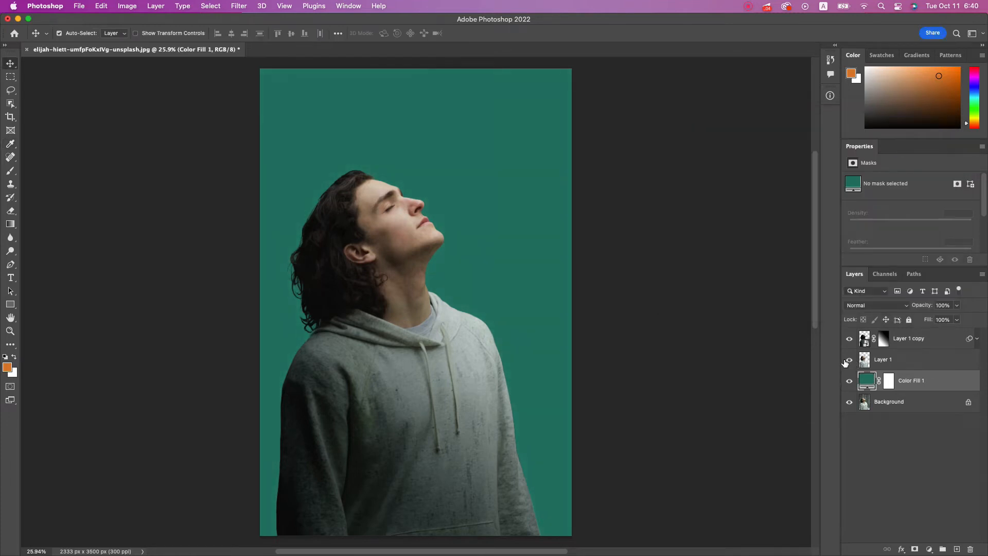
# Hide and reshow Layer 1 copy to compare the man's shading against the green background.
pyautogui.click(852, 339)
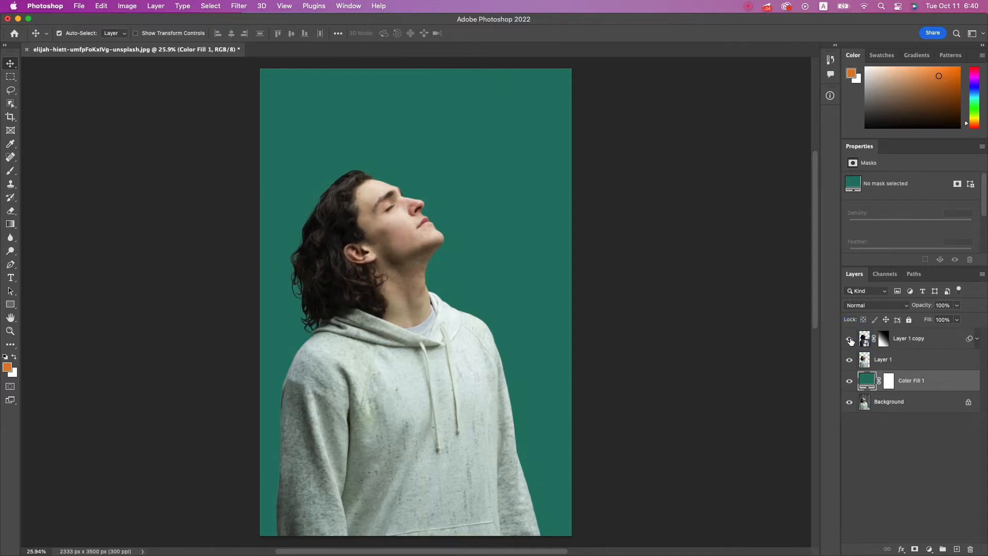
pyautogui.click(850, 339)
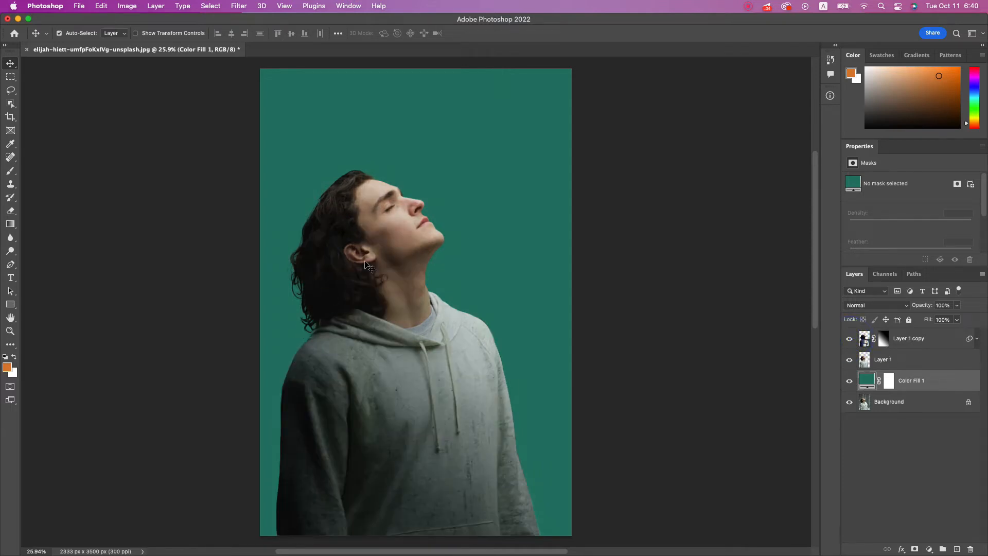
# Add a Gradient fill layer above Color Fill 1 and apply the first Basics preset, the solid foreground-to-background gradient.
pyautogui.click(944, 376)
pyautogui.click(929, 549)
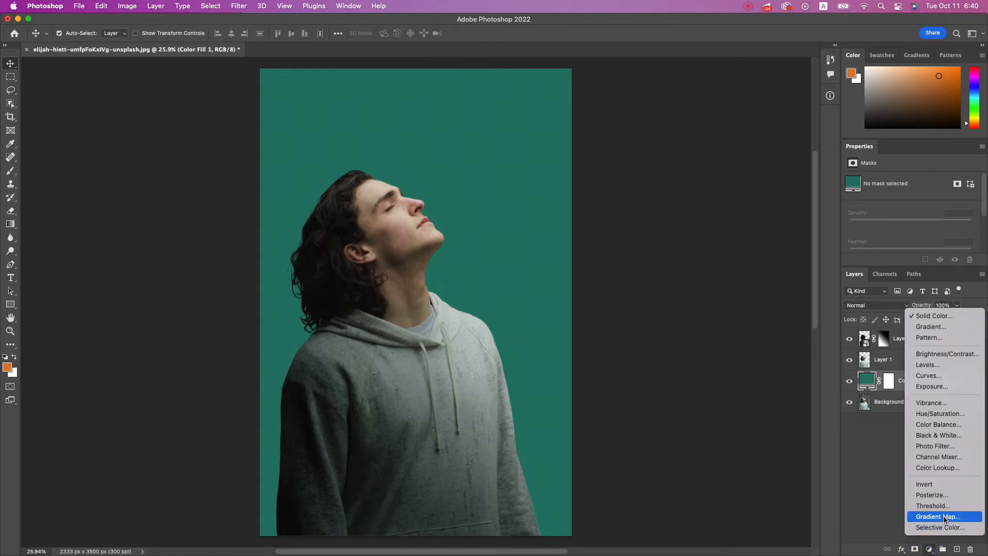
pyautogui.click(945, 327)
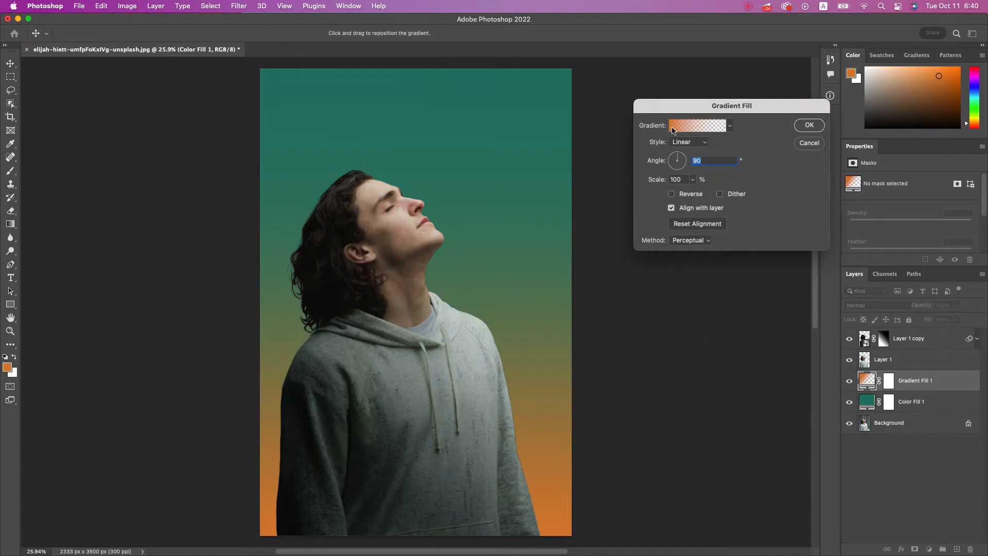
pyautogui.click(672, 130)
pyautogui.click(601, 135)
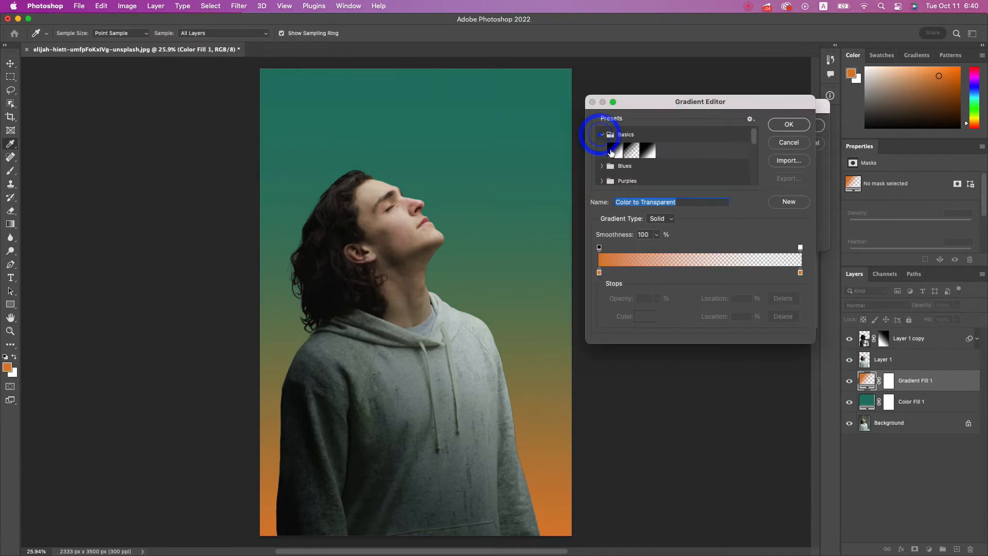
pyautogui.click(613, 151)
# Set the gradient's starting colour stop to the dark green 09493e.
pyautogui.doubleClick(599, 272)
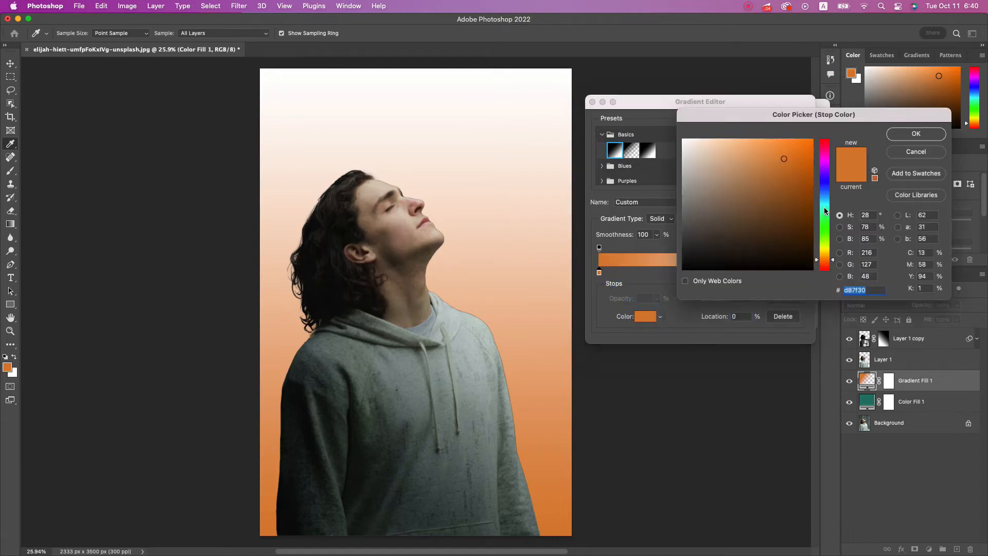
pyautogui.moveTo(825, 211)
pyautogui.mouseDown()
pyautogui.moveTo(786, 205)
pyautogui.moveTo(798, 230)
pyautogui.mouseUp()
pyautogui.click(913, 131)
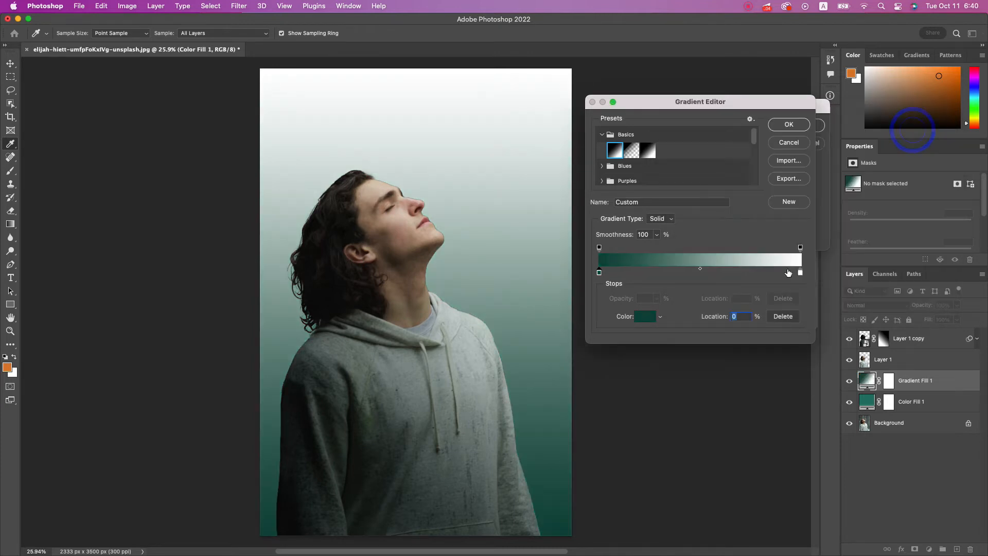
# Place the gradient's end colour stop at 99% and set it to the lighter green 1e8a72, accepting the gradient.
pyautogui.moveTo(800, 273); pyautogui.dragTo(799, 273)
pyautogui.click(638, 317)
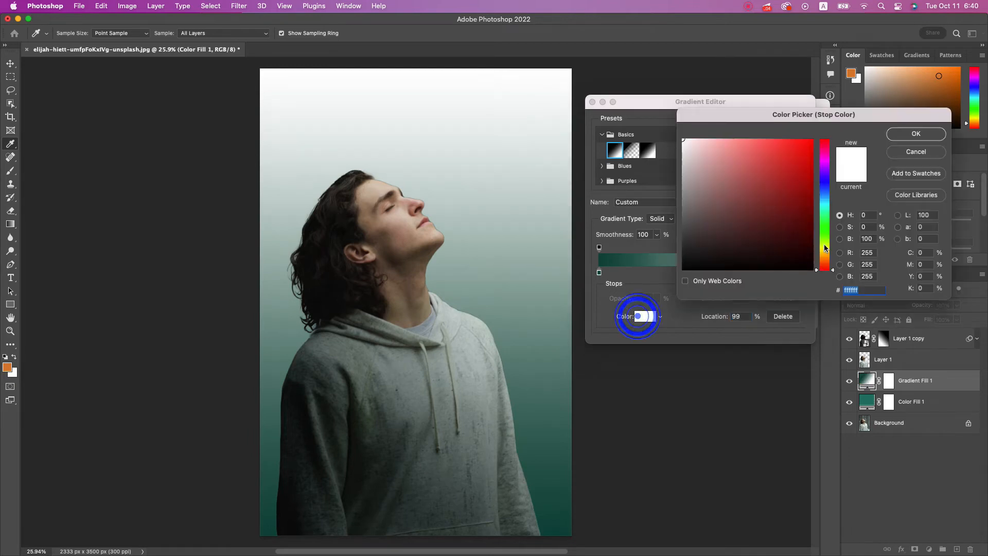
pyautogui.click(826, 225)
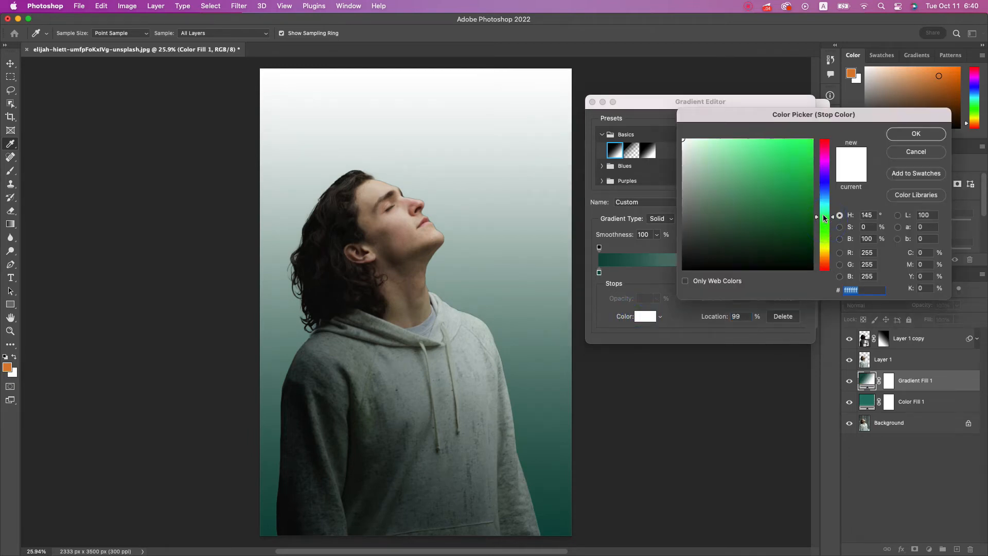
pyautogui.moveTo(781, 204); pyautogui.dragTo(793, 201)
pyautogui.click(796, 201)
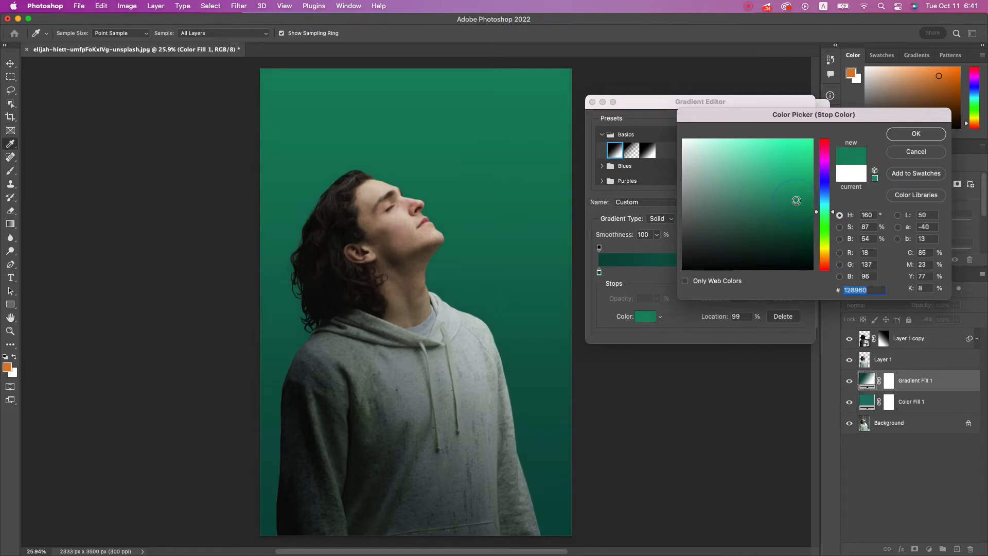
pyautogui.click(797, 202)
pyautogui.click(806, 202)
pyautogui.click(824, 212)
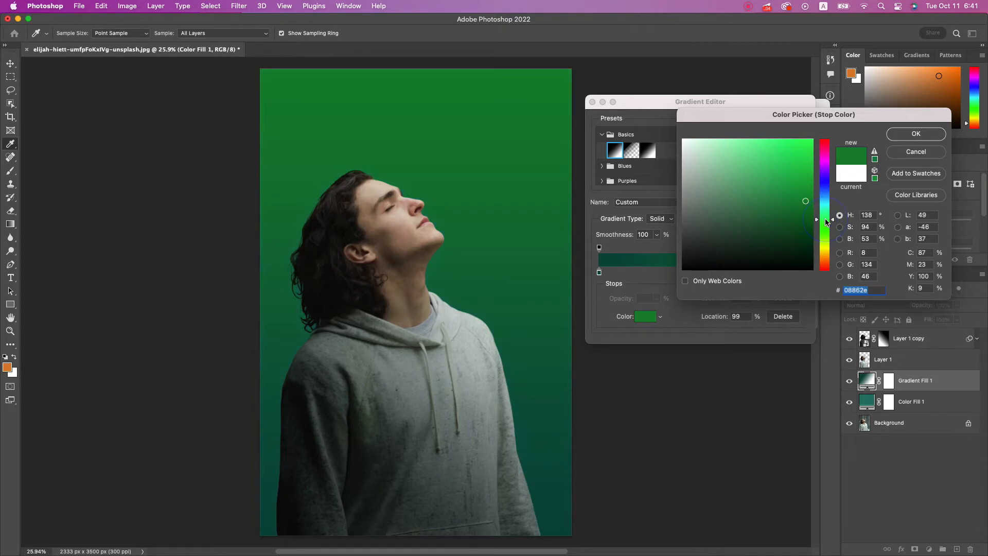
pyautogui.moveTo(824, 213); pyautogui.dragTo(823, 201)
pyautogui.click(825, 209)
pyautogui.click(785, 199)
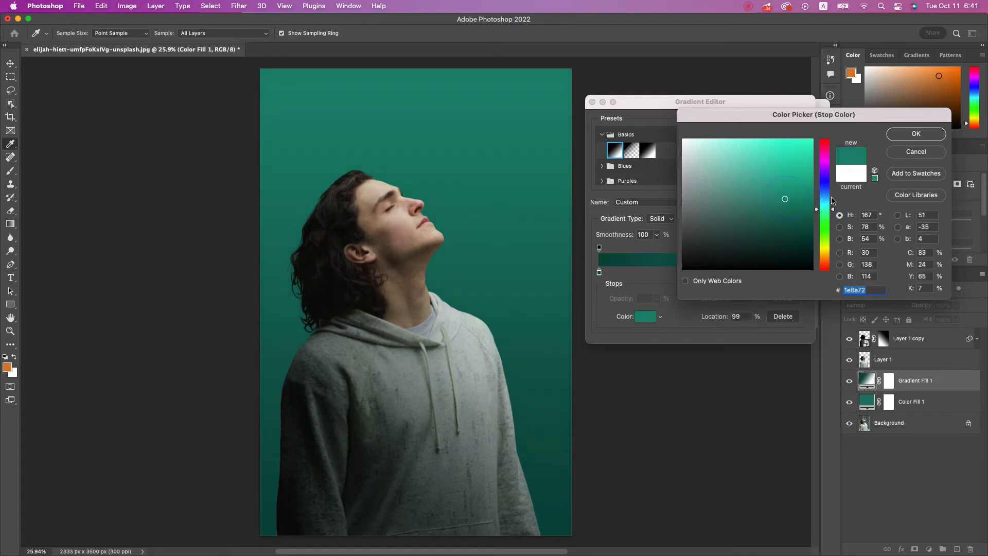
pyautogui.click(919, 133)
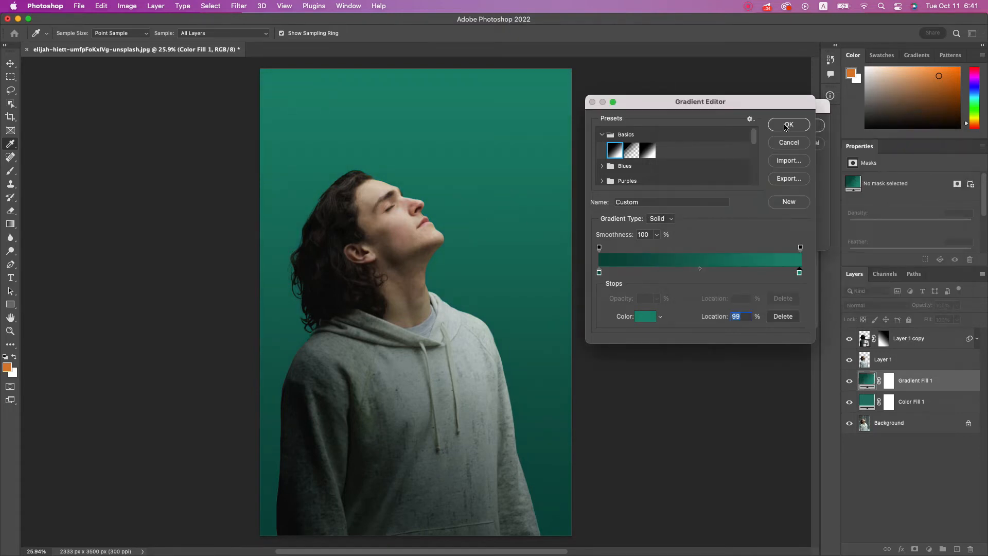
pyautogui.click(786, 126)
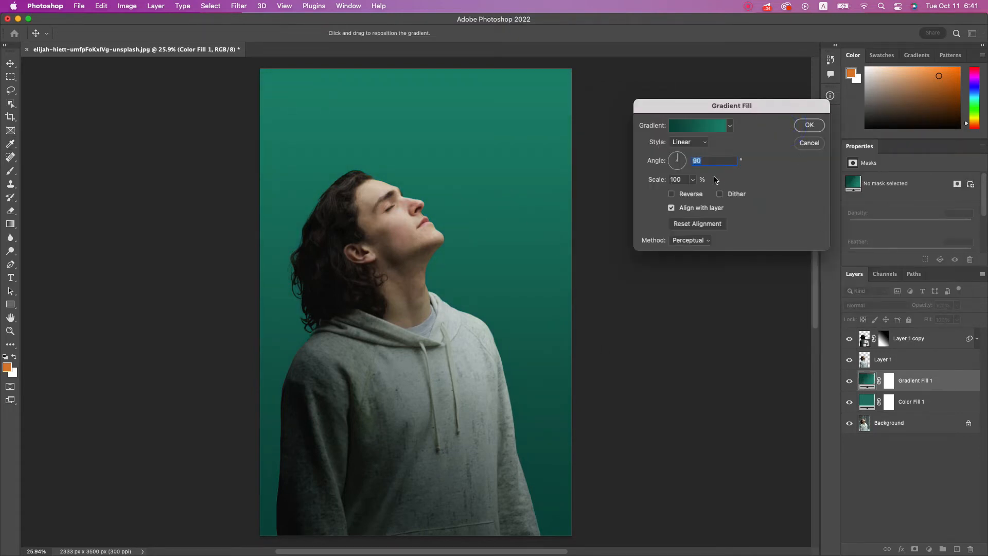
# Angle the linear gradient fill diagonally at 56.18° and apply the fill.
pyautogui.click(684, 162)
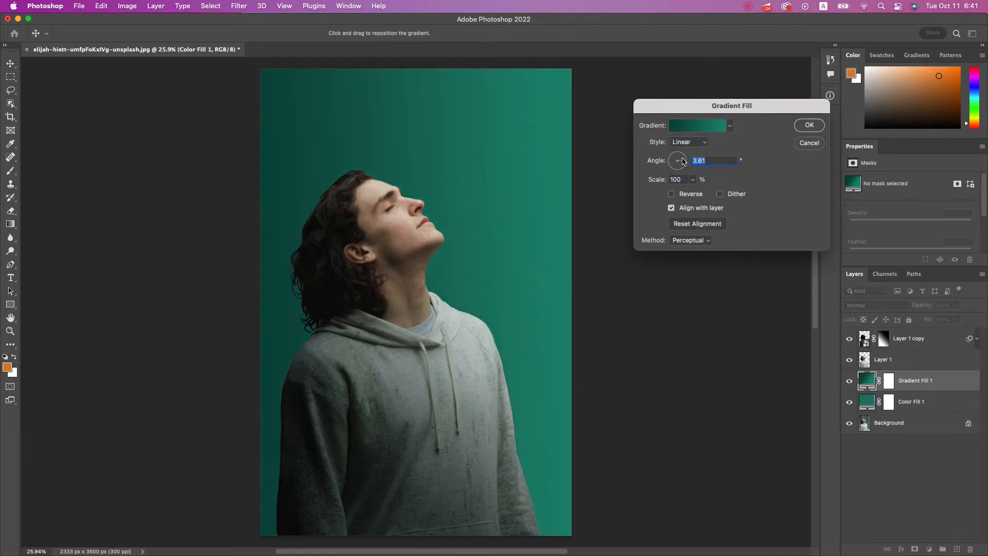
pyautogui.click(684, 162)
pyautogui.click(680, 159)
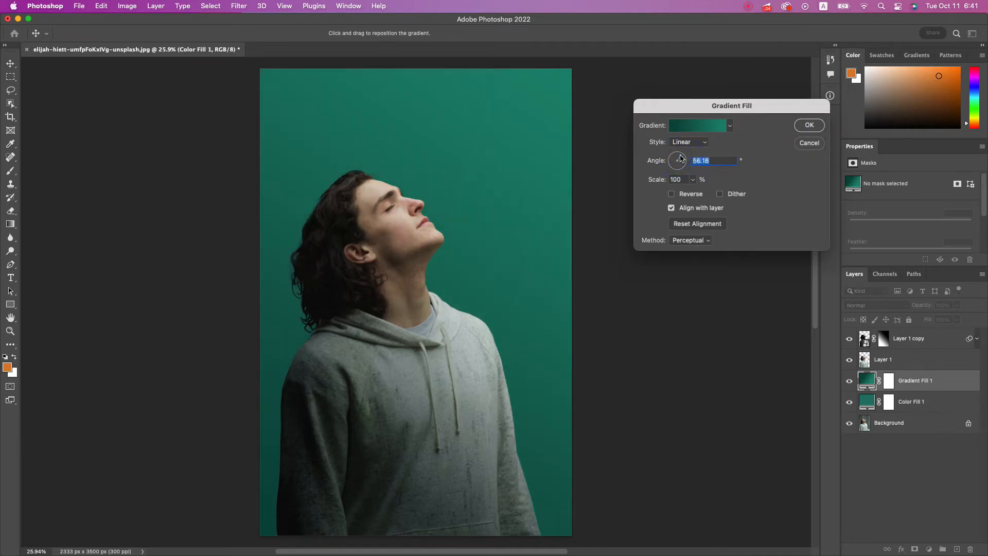
pyautogui.click(807, 126)
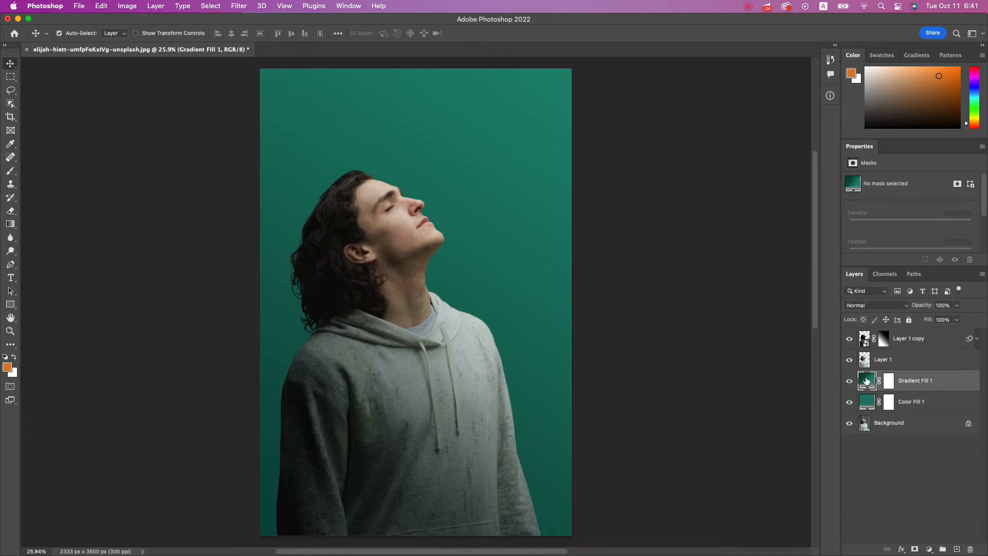
# Reopen Gradient Fill 1, nudge the gradient slightly down the canvas and darken its starting colour stop to 063029.
pyautogui.doubleClick(867, 380)
pyautogui.moveTo(398, 430)
pyautogui.mouseDown()
pyautogui.moveTo(558, 227)
pyautogui.moveTo(637, 153)
pyautogui.moveTo(311, 481)
pyautogui.moveTo(580, 127)
pyautogui.moveTo(399, 452)
pyautogui.moveTo(423, 423)
pyautogui.moveTo(410, 443)
pyautogui.mouseUp()
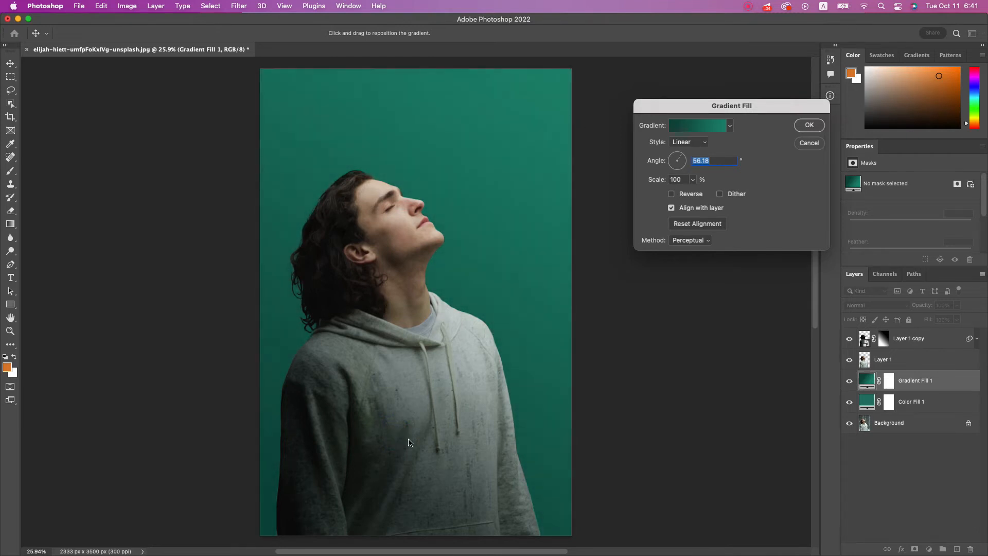
pyautogui.click(685, 124)
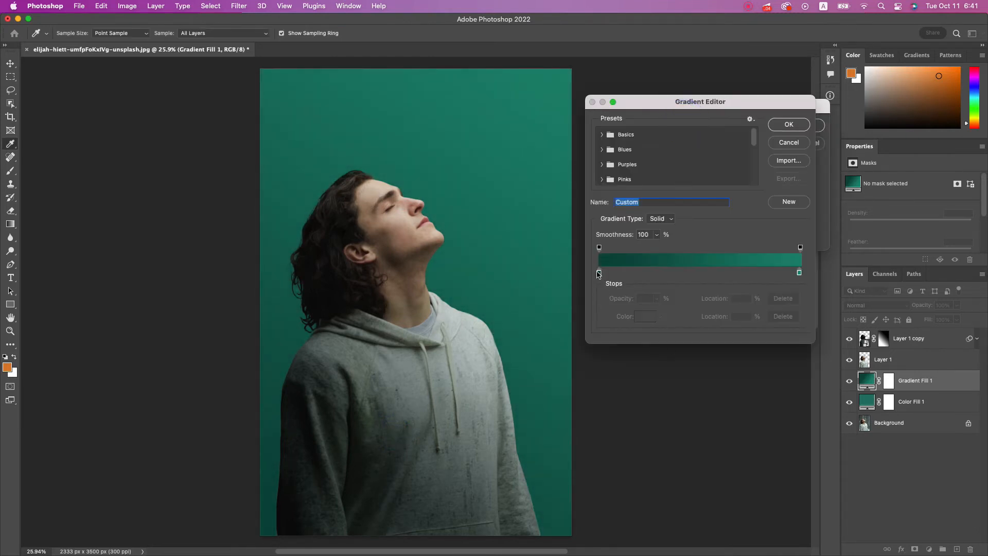
pyautogui.click(599, 272)
pyautogui.click(640, 316)
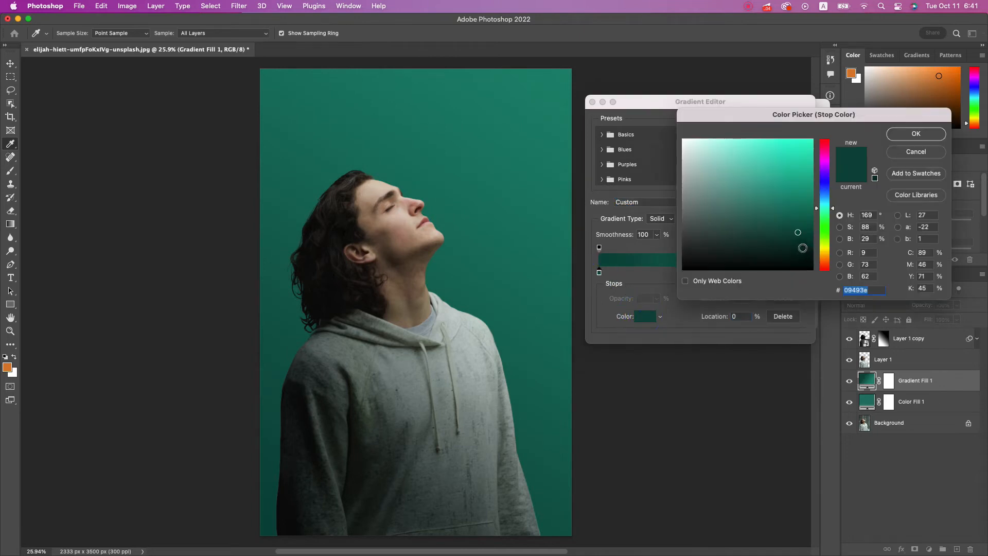
pyautogui.moveTo(803, 248)
pyautogui.mouseDown()
pyautogui.moveTo(785, 249)
pyautogui.moveTo(795, 245)
pyautogui.mouseUp()
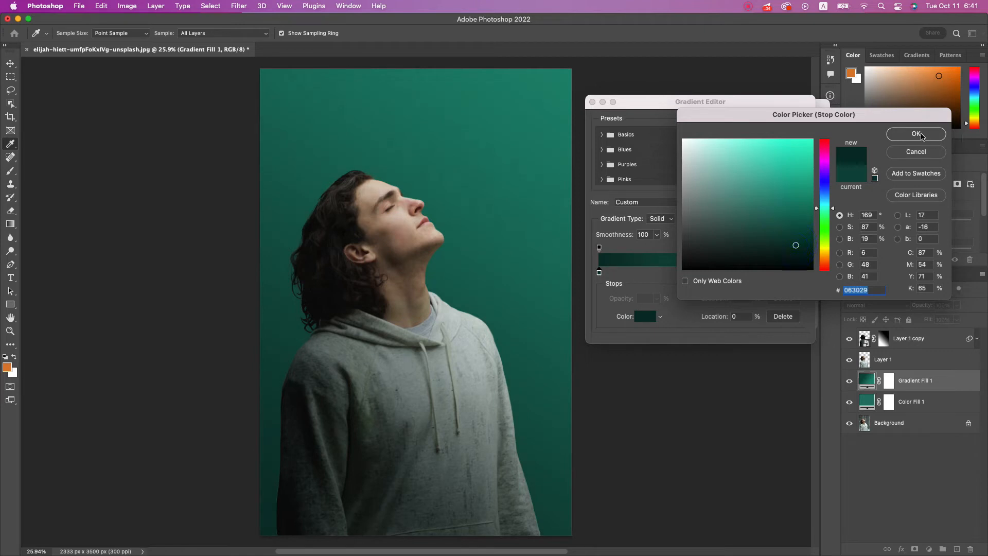
pyautogui.click(920, 135)
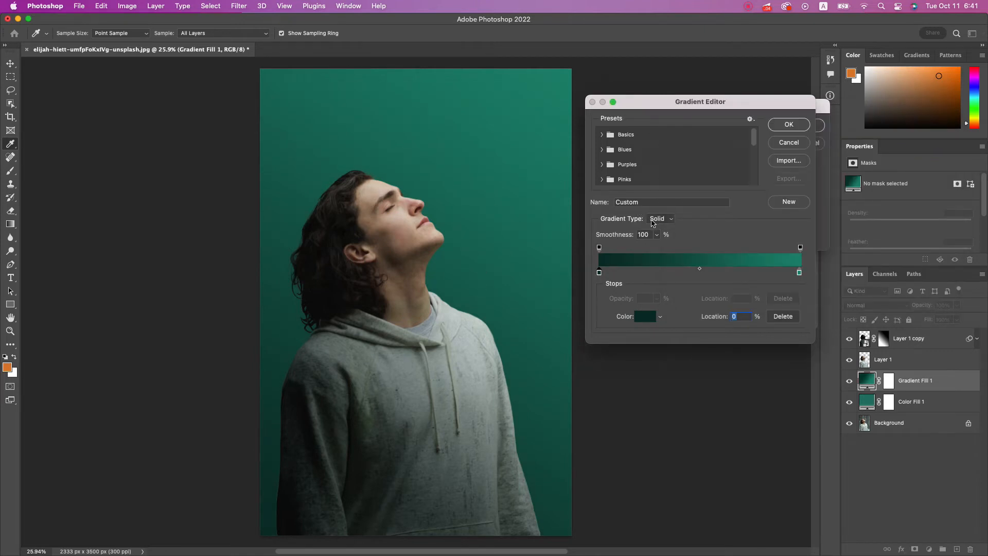
pyautogui.click(790, 124)
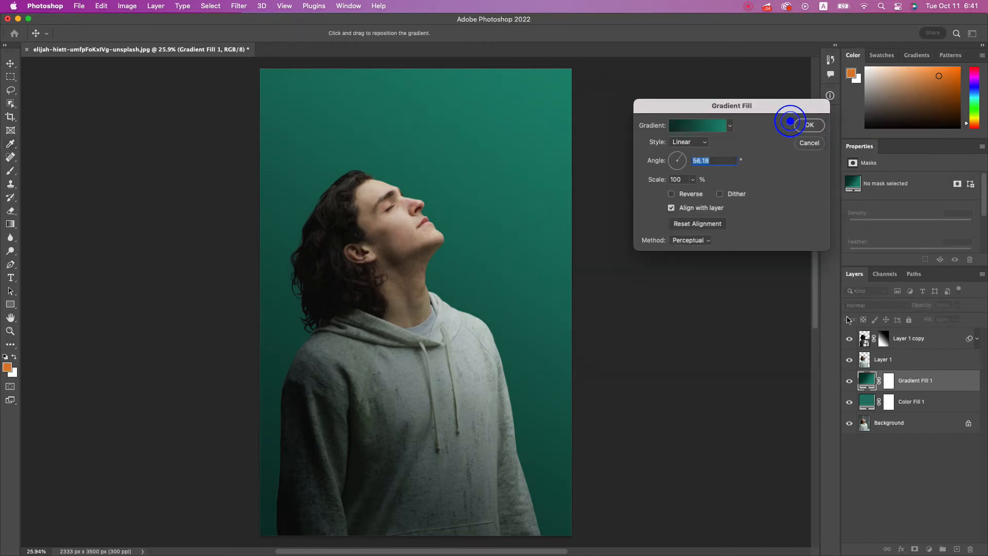
# Change the gradient fill's style to Radial with a scale of 134% and apply it.
pyautogui.click(692, 143)
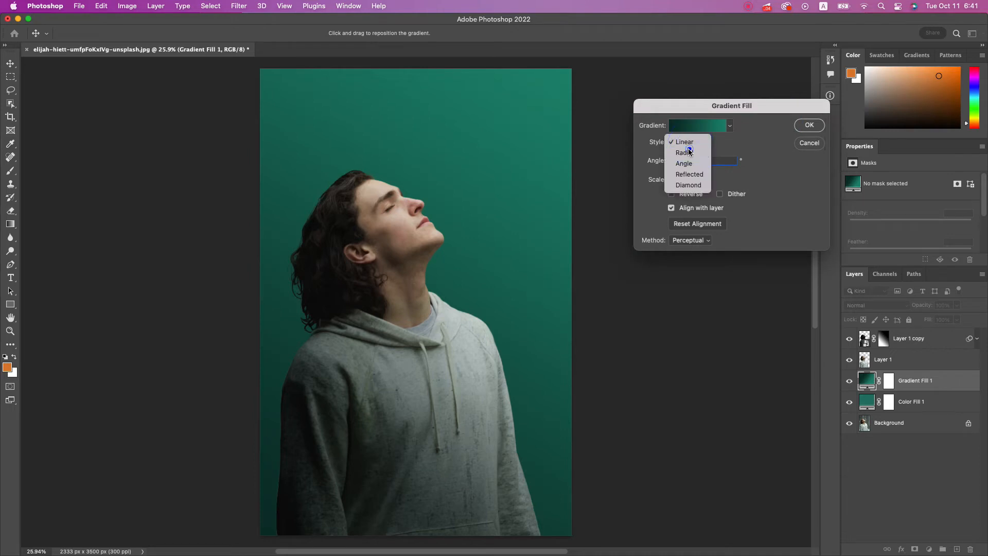
pyautogui.click(690, 150)
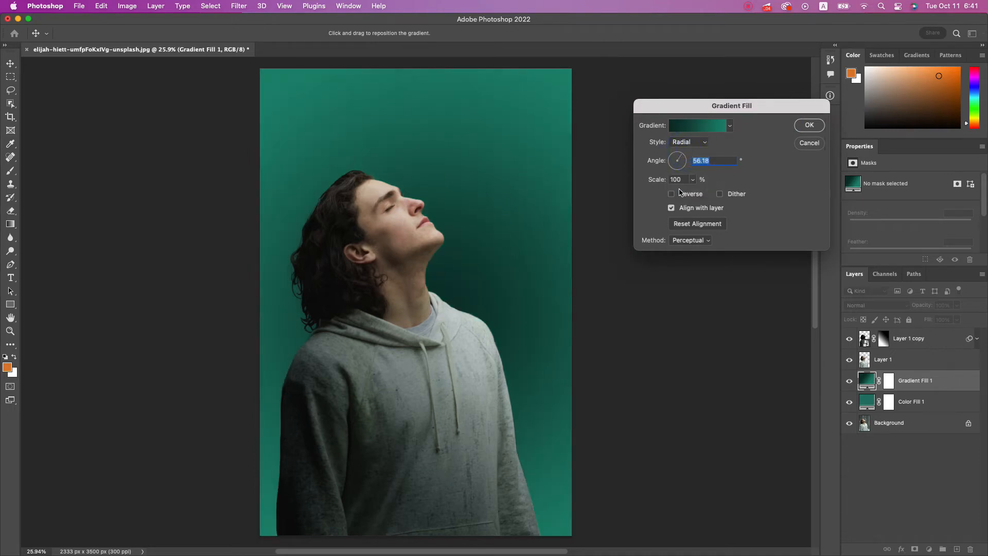
pyautogui.moveTo(659, 183); pyautogui.dragTo(676, 180)
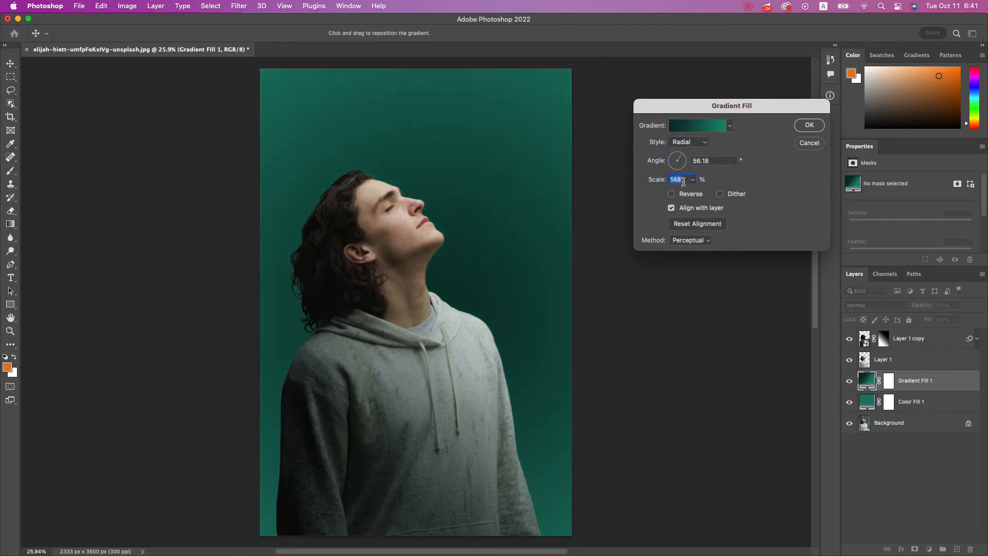
pyautogui.click(806, 125)
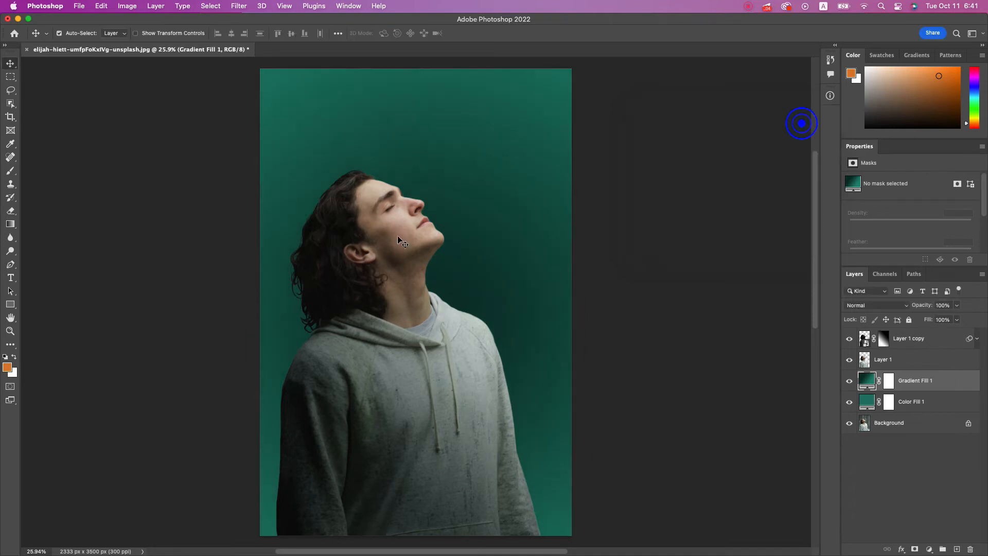
# Reopen Gradient Fill 1, shift its radial centre towards the canvas's lower left, and try the Reverse and Dither options on and off.
pyautogui.doubleClick(866, 380)
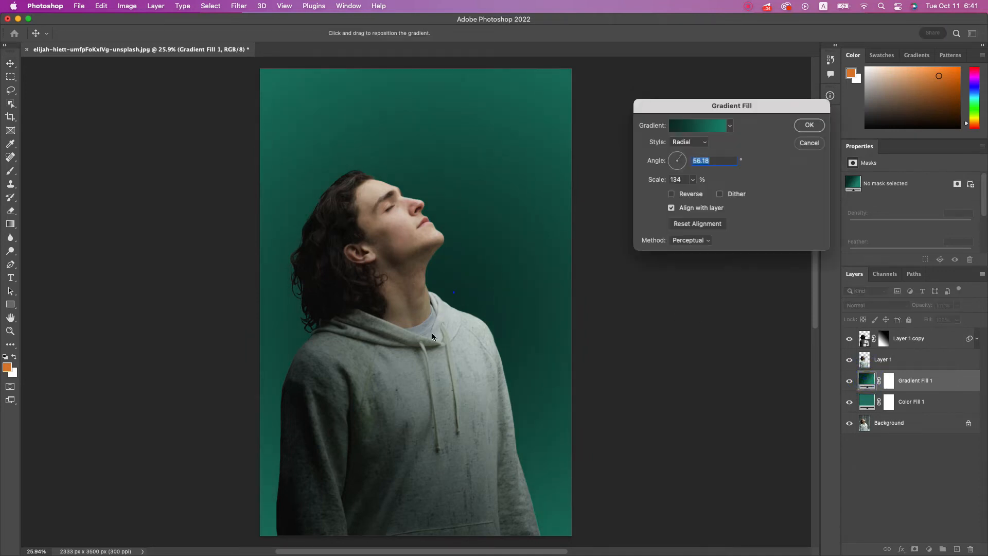
pyautogui.moveTo(432, 333); pyautogui.dragTo(338, 392)
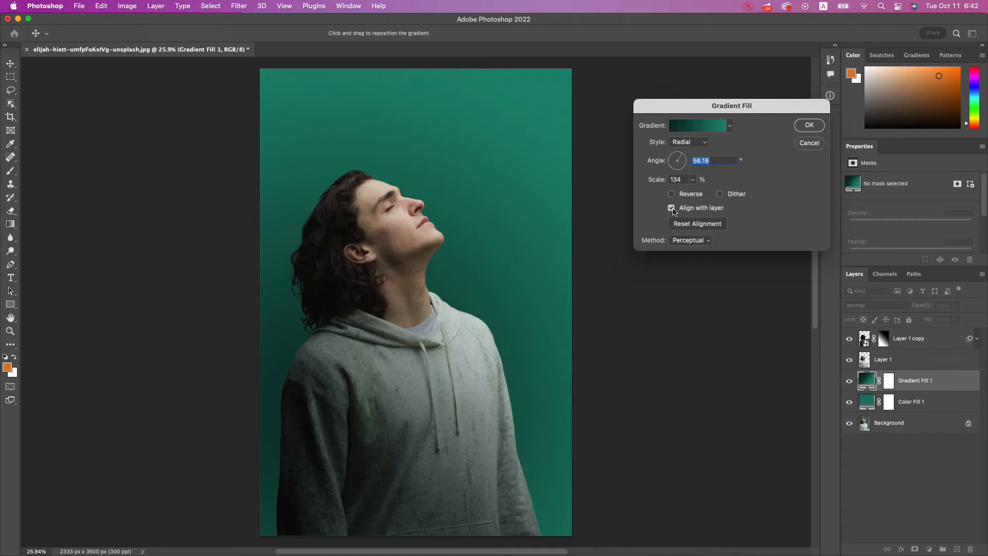
pyautogui.click(671, 194)
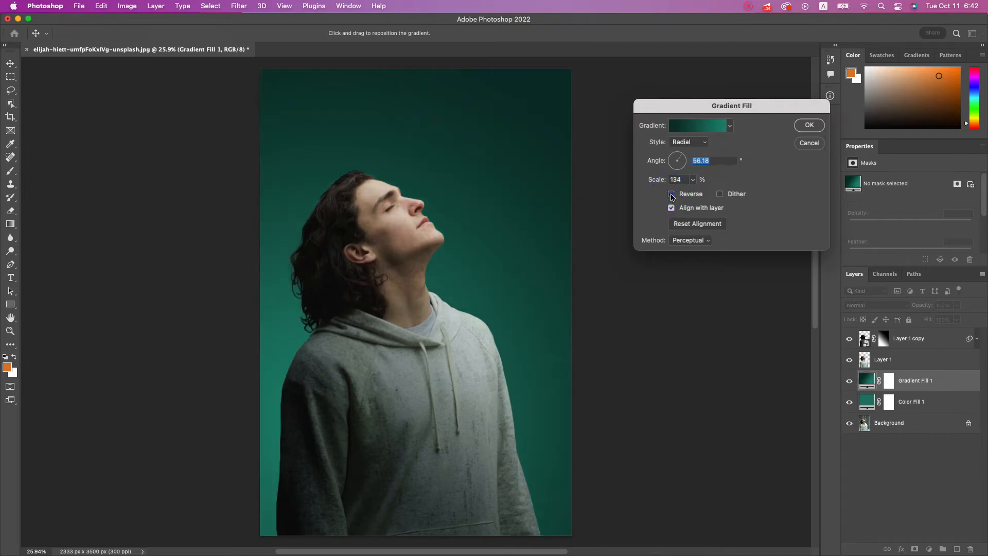
pyautogui.click(671, 195)
pyautogui.click(720, 194)
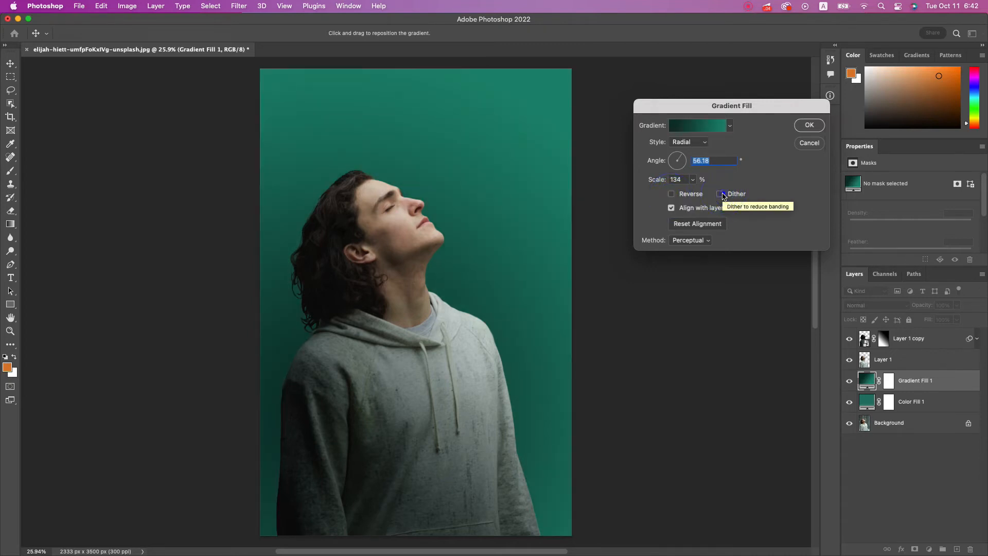
pyautogui.click(720, 194)
# Reverse the radial gradient, move its bright centre to the upper right in front of the man's face, and apply the fill.
pyautogui.click(671, 194)
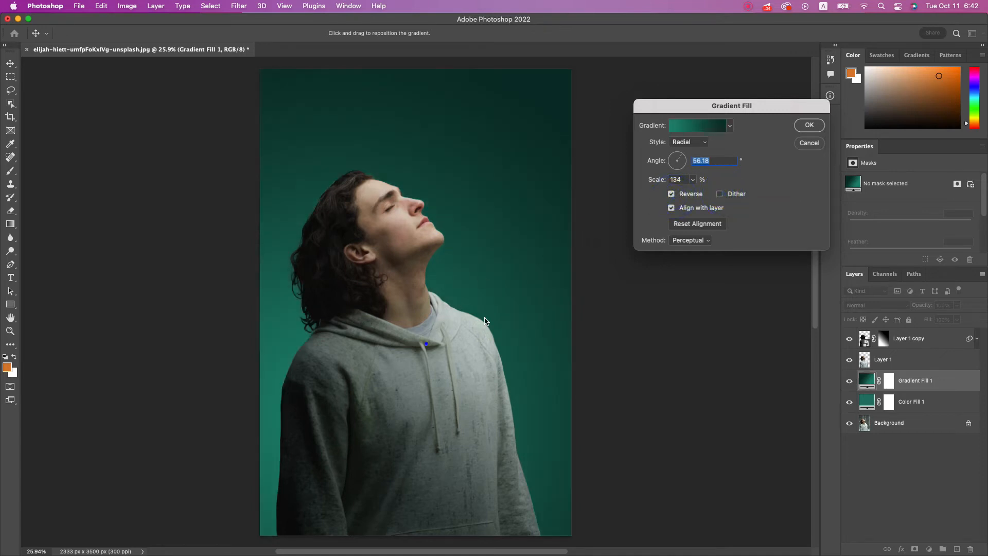
pyautogui.moveTo(485, 321); pyautogui.dragTo(630, 169)
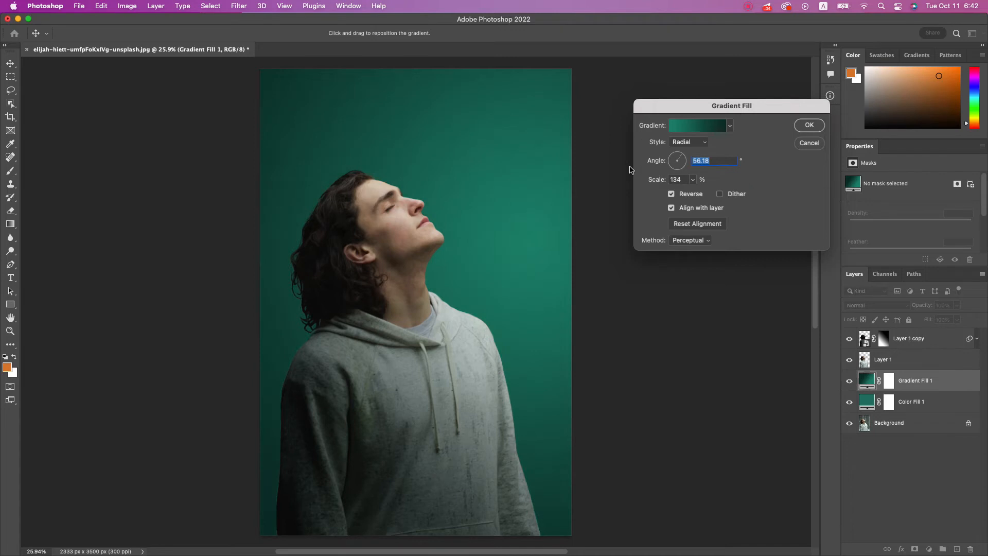
pyautogui.moveTo(630, 166); pyautogui.dragTo(655, 143)
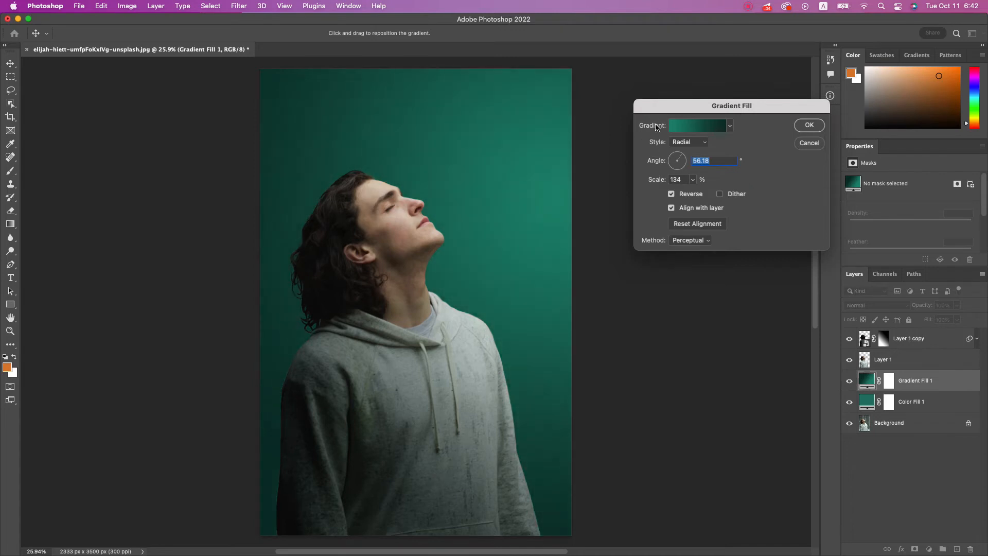
pyautogui.click(799, 125)
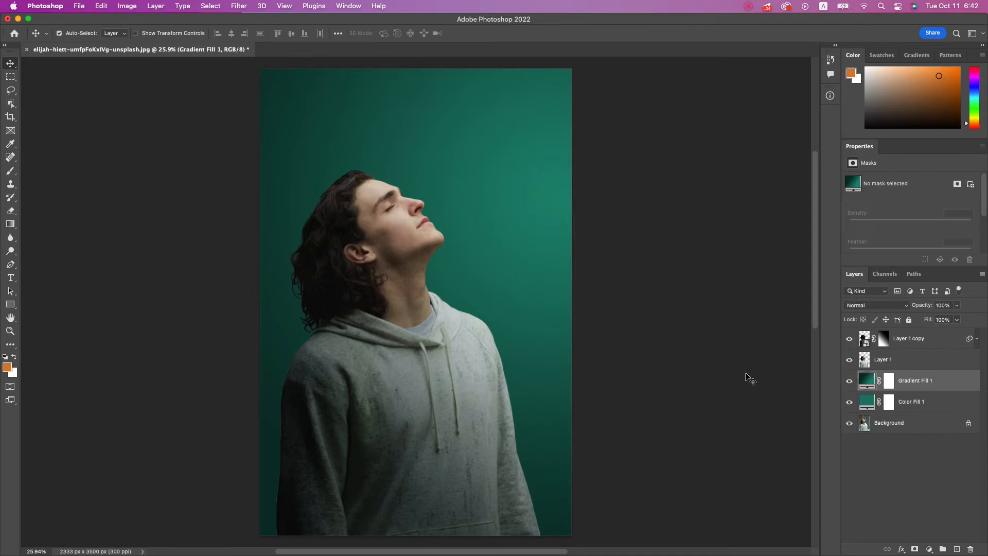
# Add a Gradient Map adjustment layer above Gradient Fill 1 using the black-to-white Foreground to Background preset from the Basics group.
pyautogui.click(924, 379)
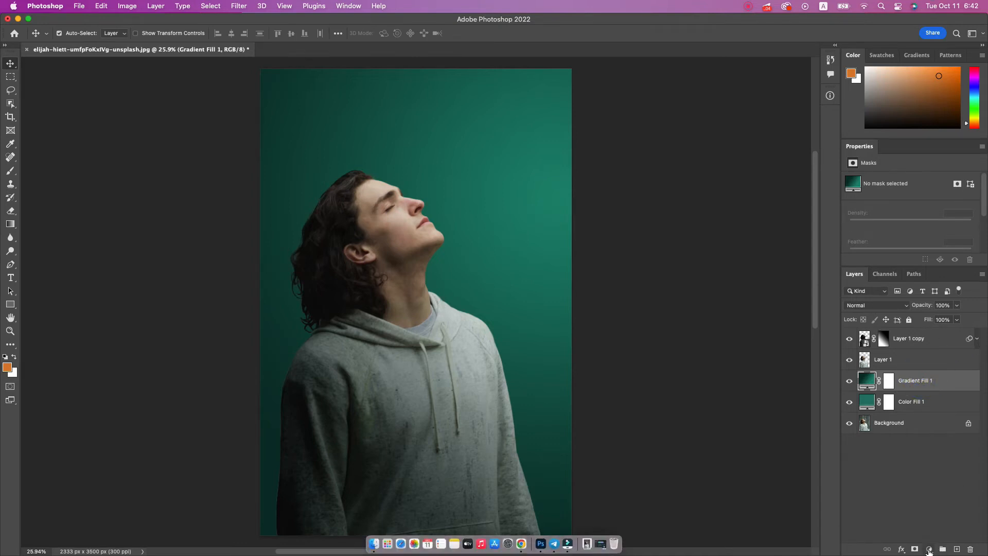
pyautogui.click(929, 550)
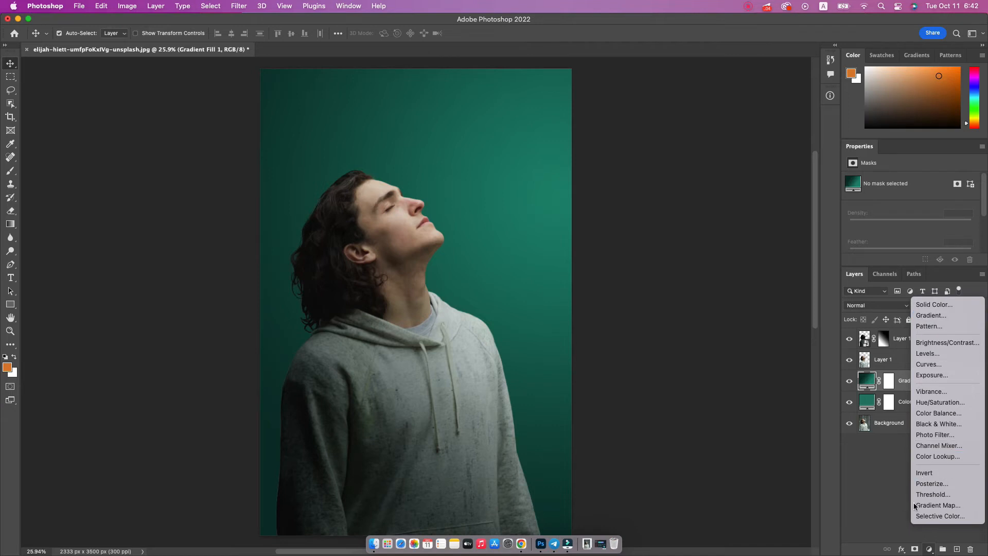
pyautogui.click(944, 506)
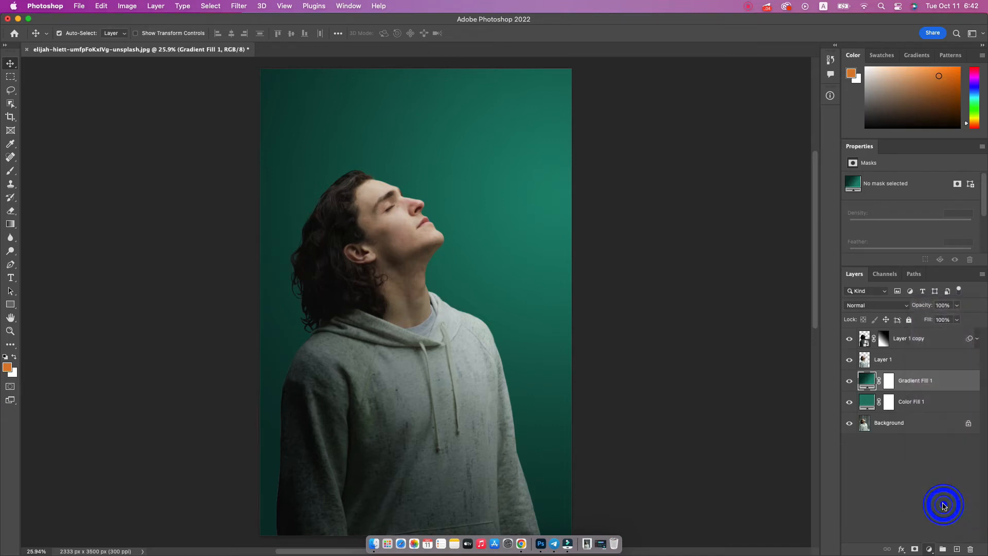
pyautogui.click(863, 186)
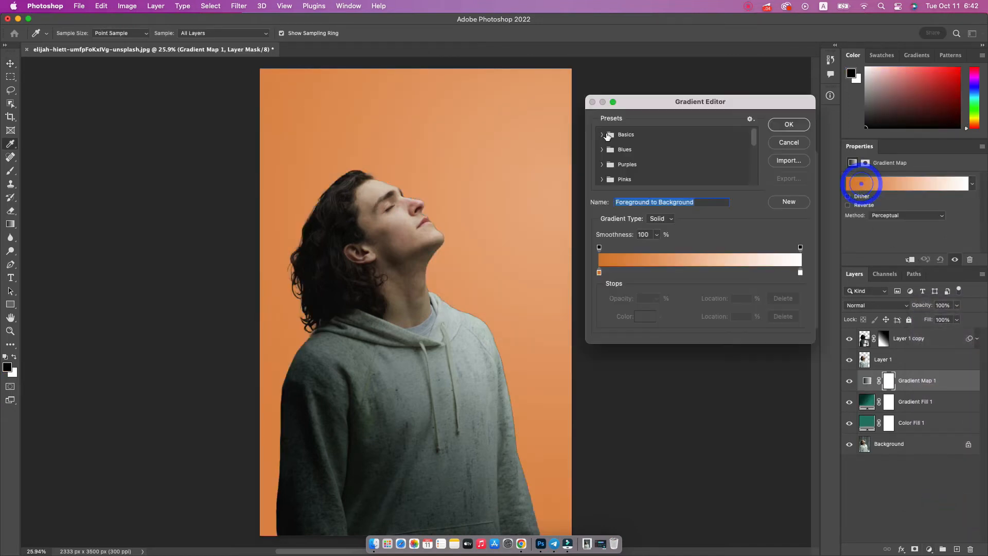
pyautogui.click(602, 134)
pyautogui.click(610, 147)
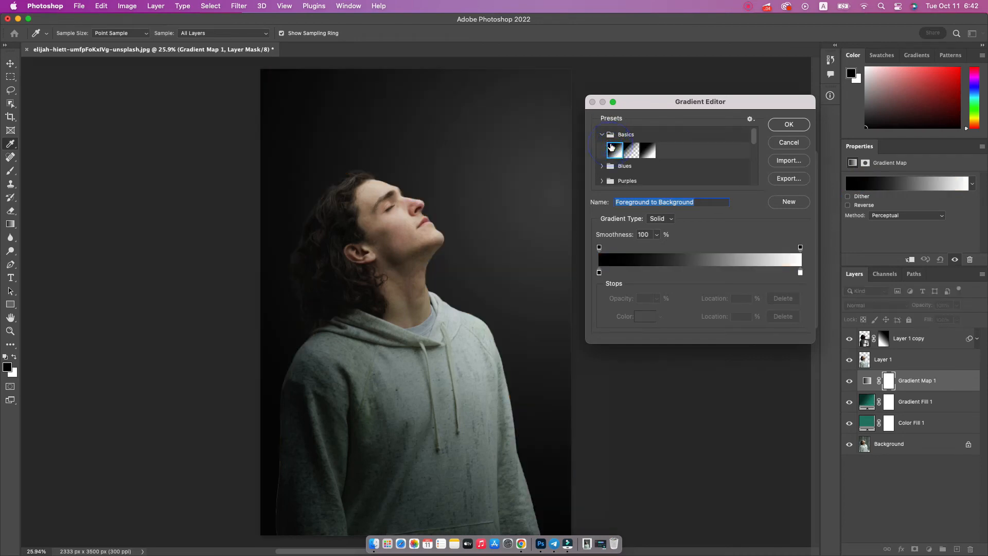
pyautogui.click(788, 125)
# Move Gradient Map 1 to the top of the layer stack and blend it in Soft Light mode, comparing it on and off.
pyautogui.moveTo(907, 381); pyautogui.dragTo(901, 335)
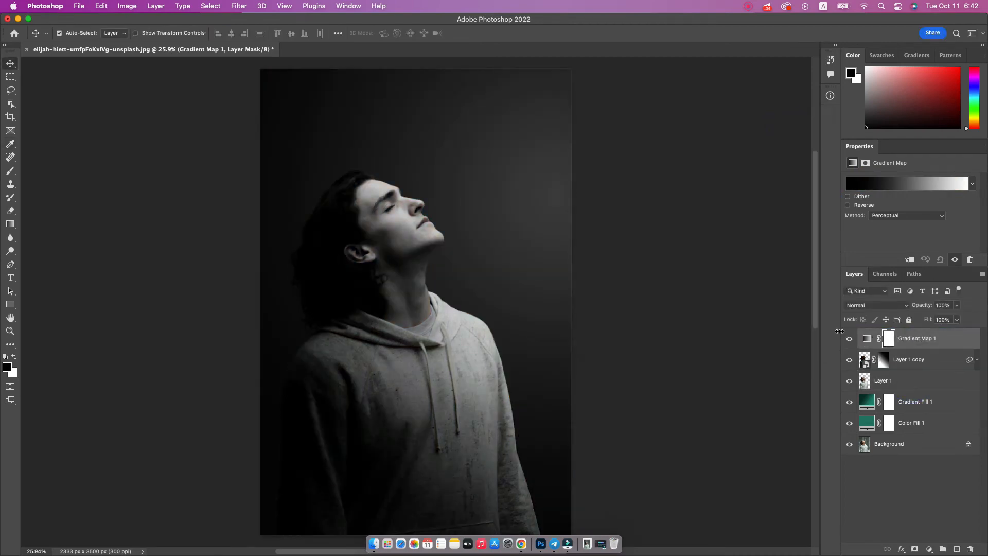
pyautogui.click(867, 306)
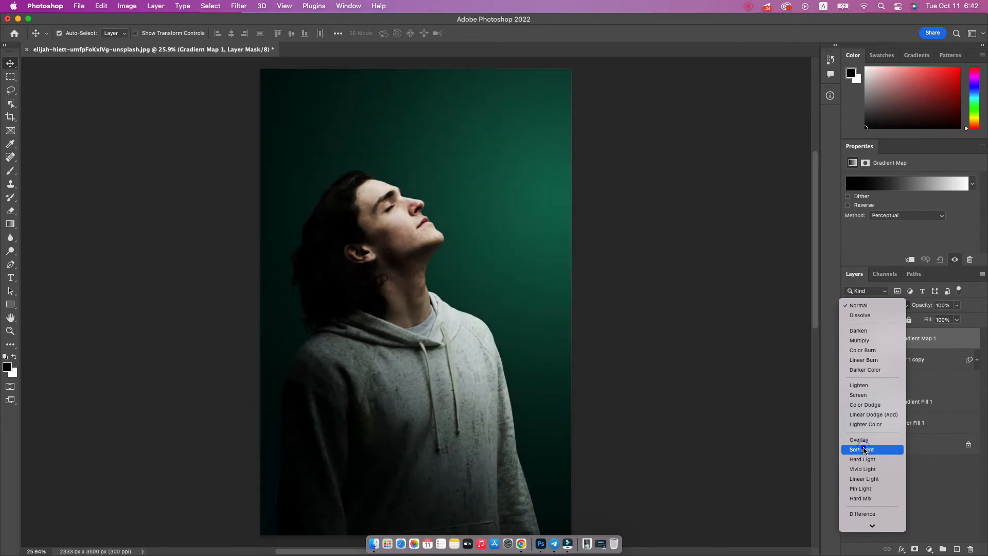
pyautogui.click(863, 449)
pyautogui.click(850, 339)
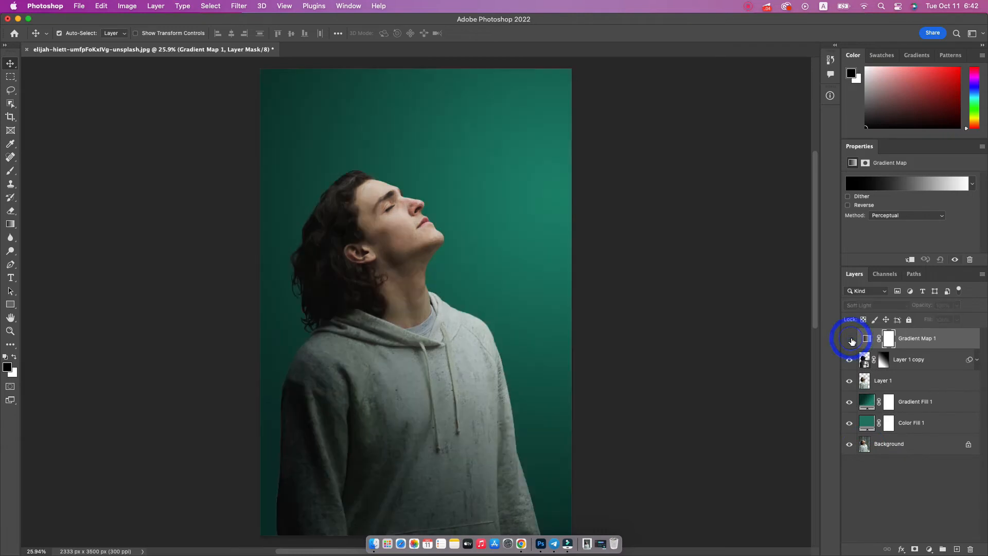
pyautogui.click(851, 339)
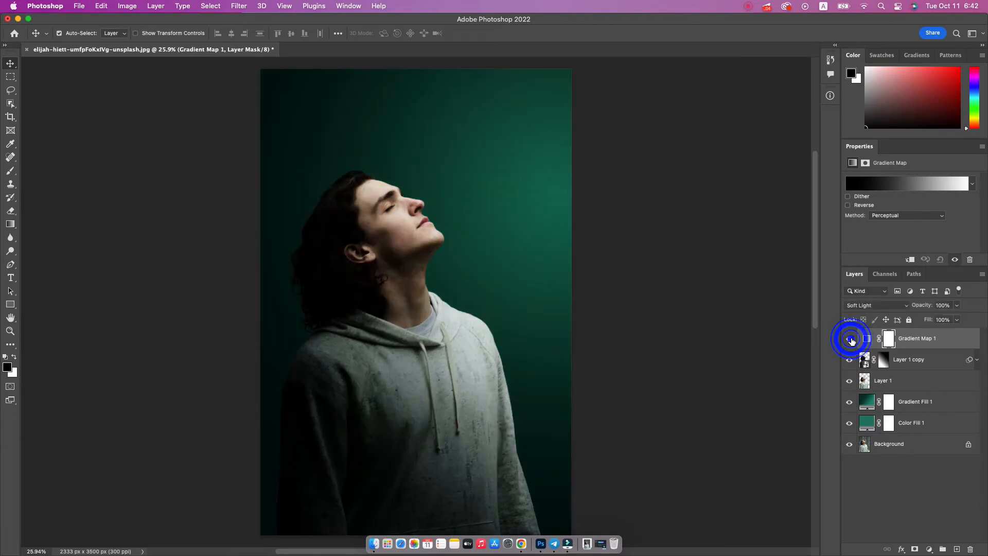
# Lower Gradient Map 1's opacity to 15% and toggle its visibility to compare the effect.
pyautogui.click(933, 338)
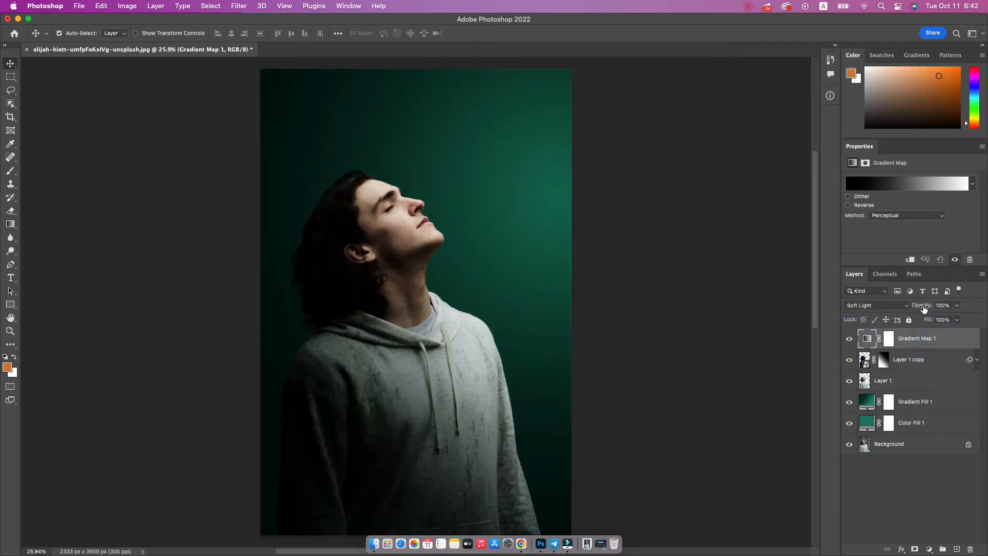
pyautogui.moveTo(924, 308); pyautogui.dragTo(881, 311)
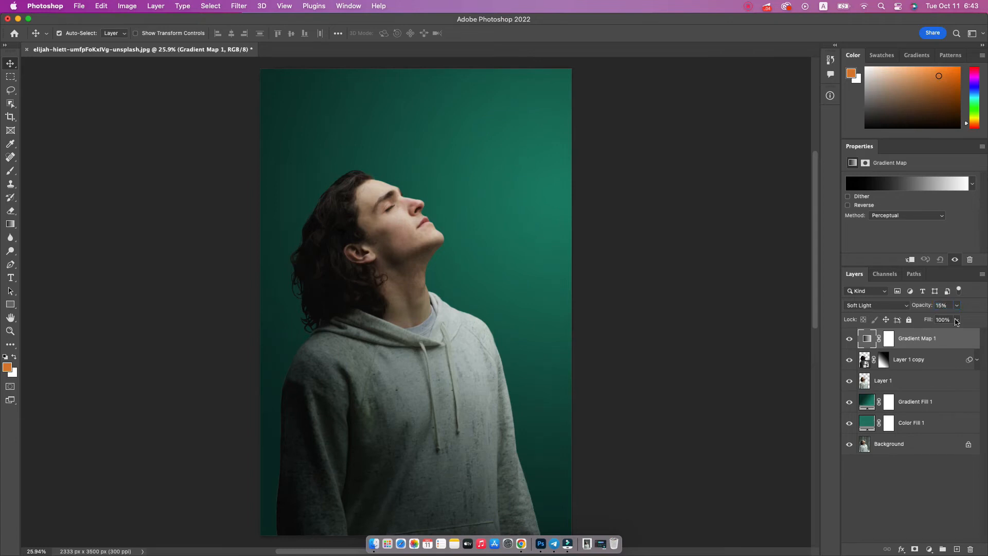
pyautogui.click(849, 340)
pyautogui.click(849, 339)
pyautogui.click(849, 339)
pyautogui.click(850, 340)
pyautogui.click(849, 340)
pyautogui.click(849, 339)
# Add a colour-to-transparent gradient fill layer above Gradient Map 1 and change its starting colour stop to a bright turquoise, about 3af1e6.
pyautogui.click(928, 550)
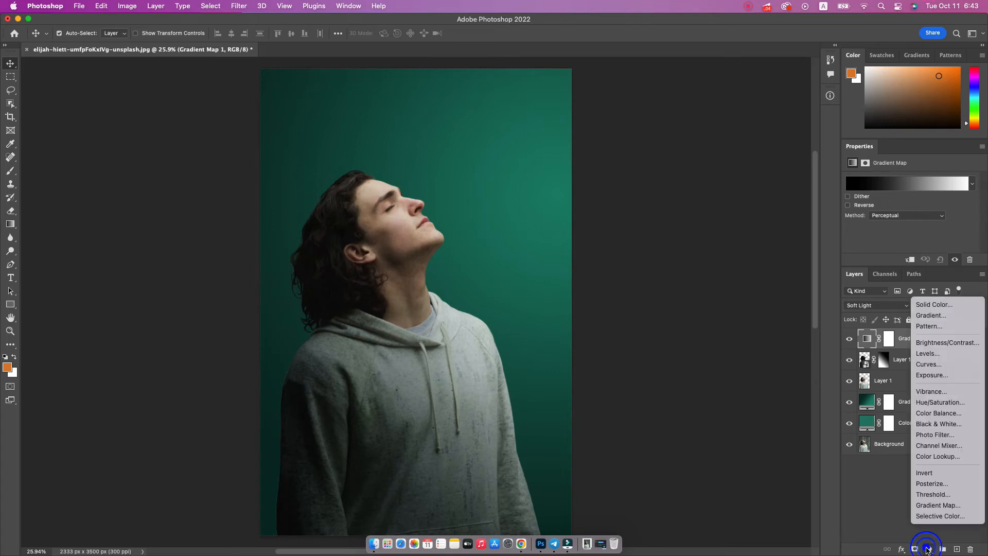
pyautogui.click(943, 320)
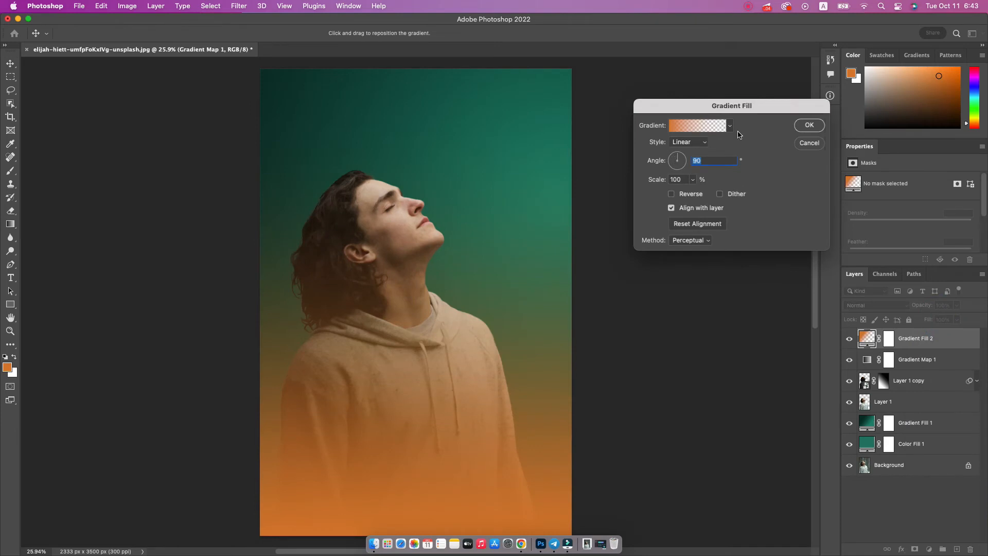
pyautogui.click(677, 129)
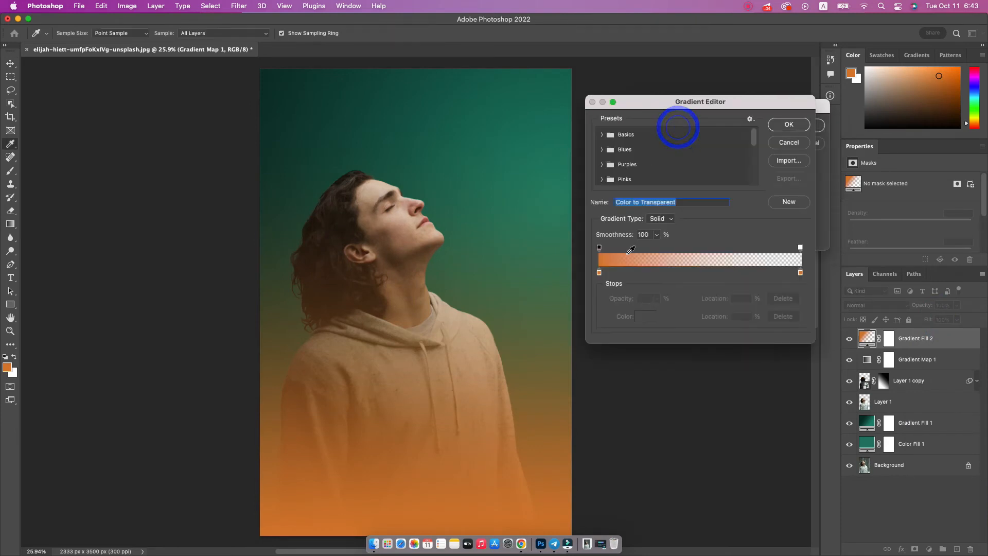
pyautogui.click(599, 272)
pyautogui.click(645, 316)
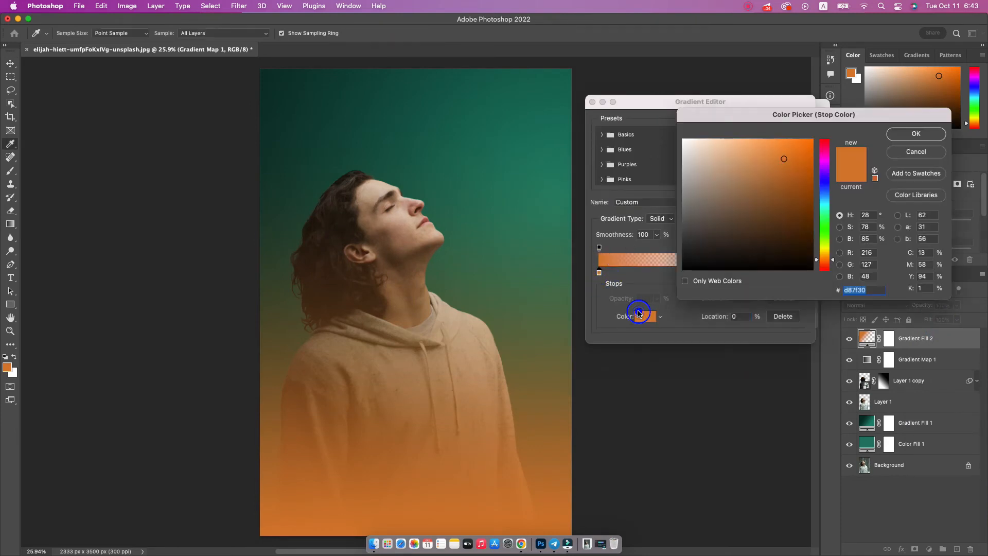
pyautogui.click(825, 206)
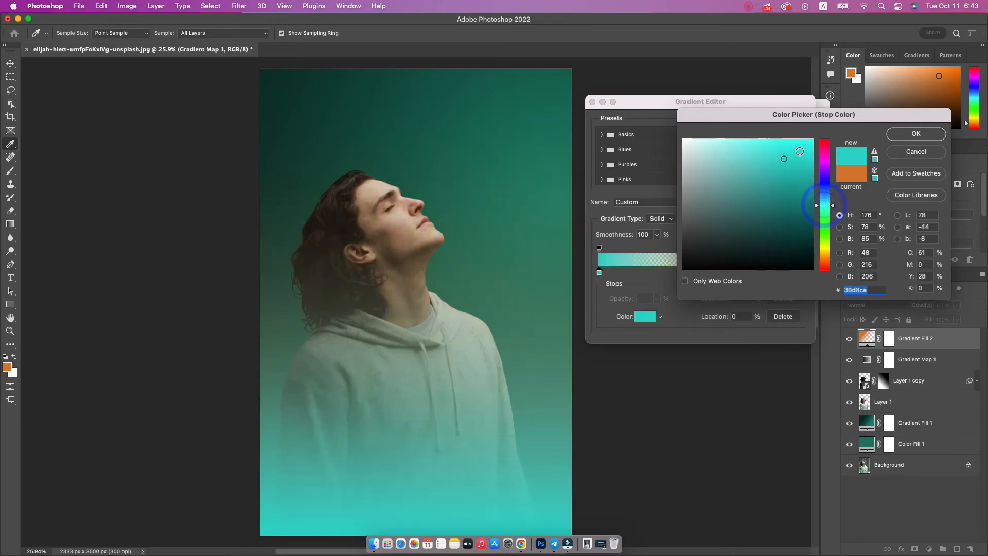
pyautogui.click(780, 146)
pyautogui.moveTo(781, 145); pyautogui.dragTo(782, 146)
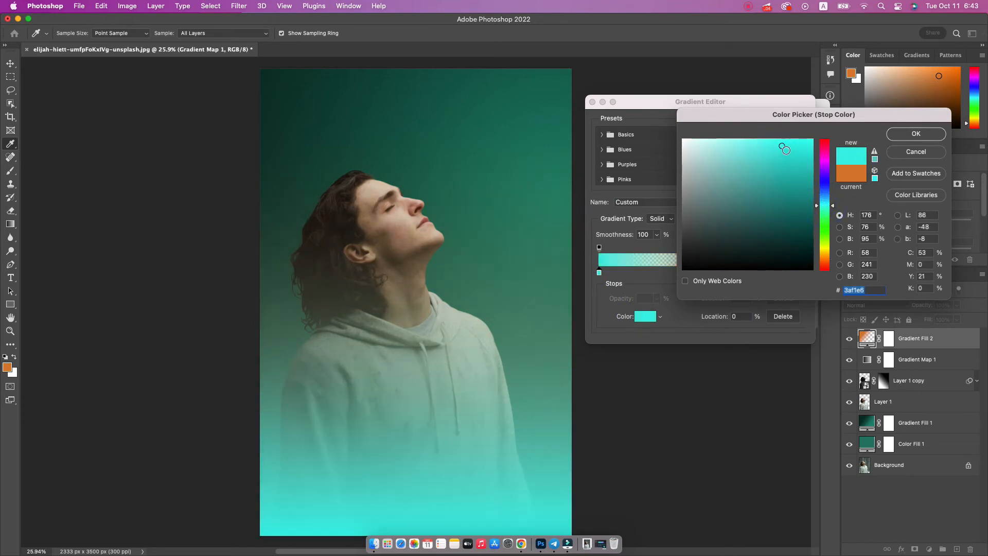
pyautogui.click(910, 133)
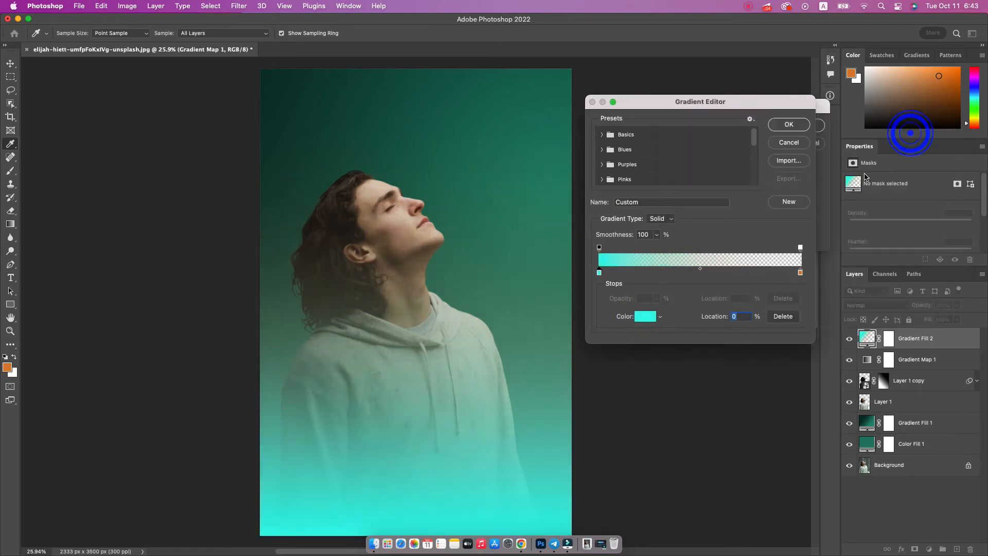
pyautogui.click(790, 124)
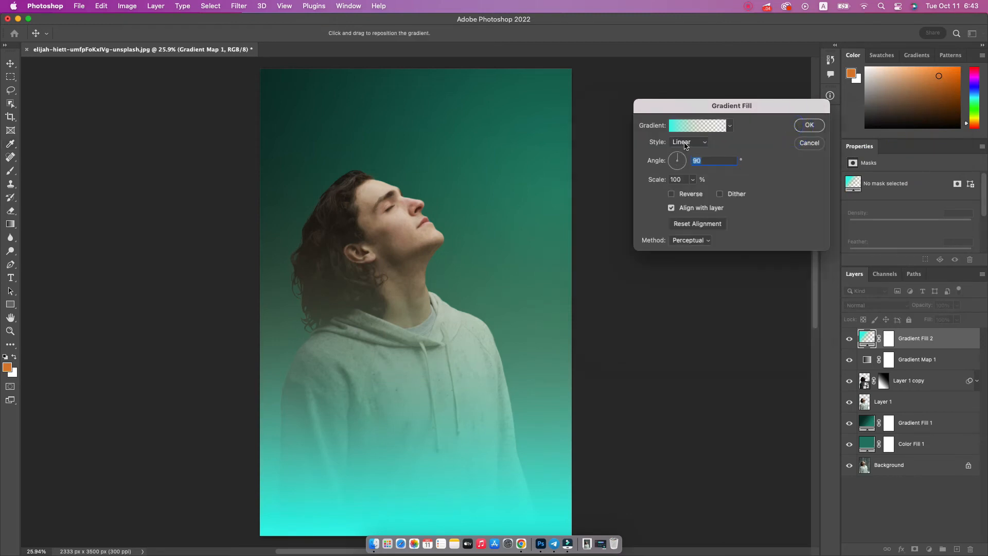
# Change the turquoise gradient fill's style to Radial with a scale of 134% and blend the layer in Overlay mode.
pyautogui.click(685, 144)
pyautogui.click(685, 152)
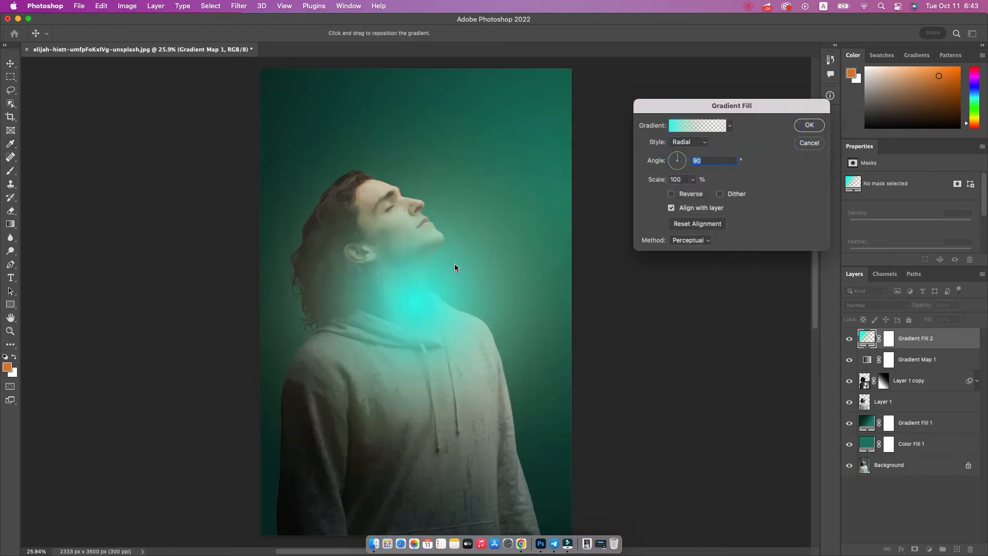
pyautogui.moveTo(654, 179); pyautogui.dragTo(671, 179)
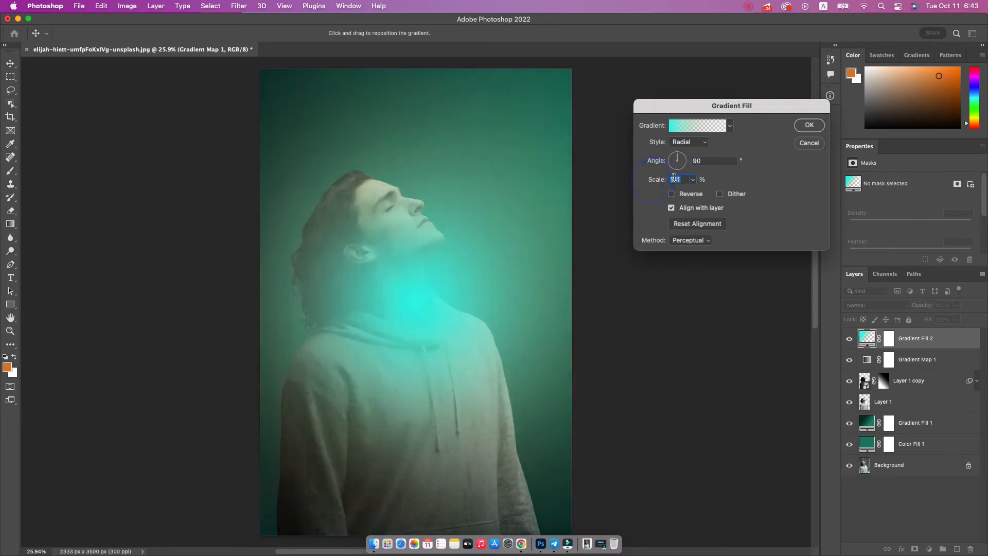
pyautogui.click(808, 125)
pyautogui.click(883, 305)
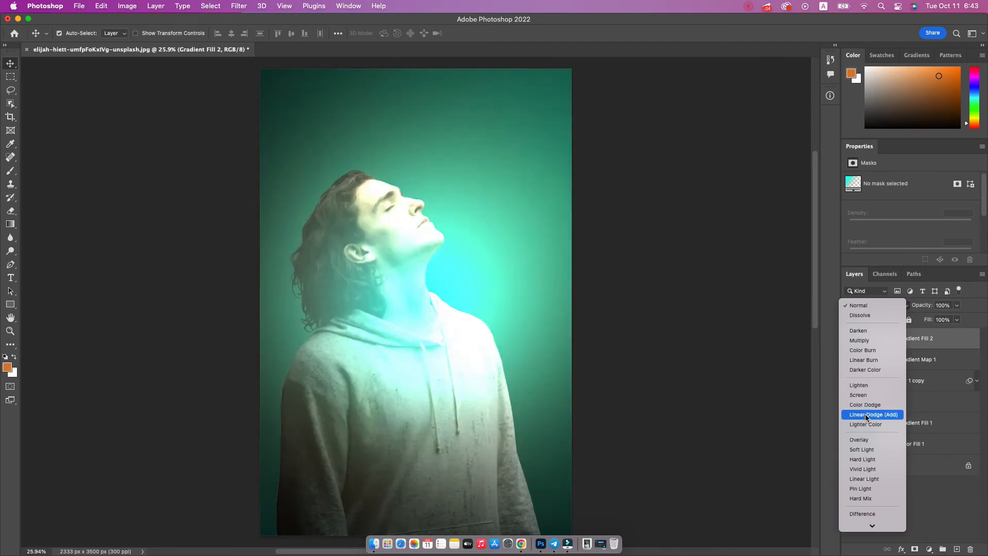
pyautogui.click(868, 442)
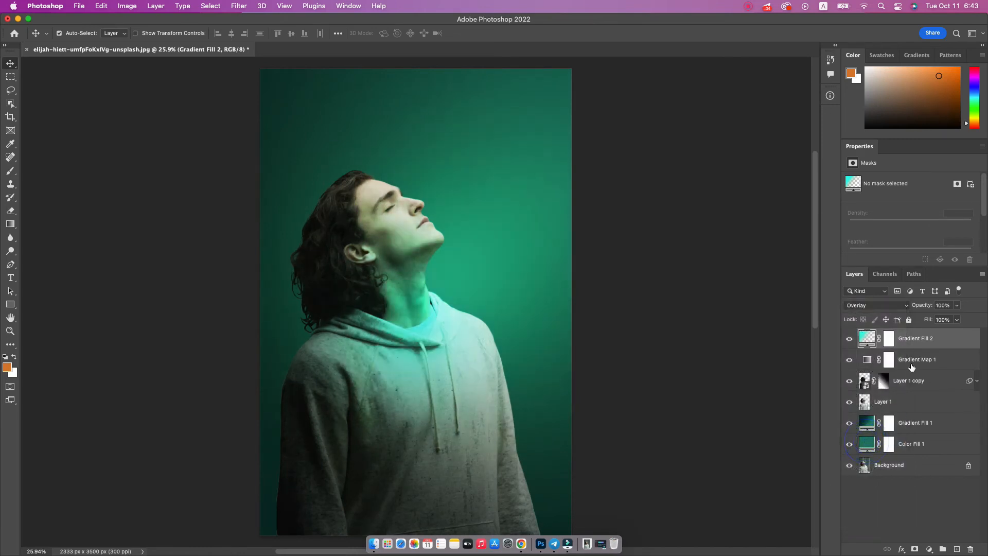
# Reopen Gradient Fill 2, move its glow to the canvas's upper right and enlarge its scale to 191%.
pyautogui.doubleClick(866, 338)
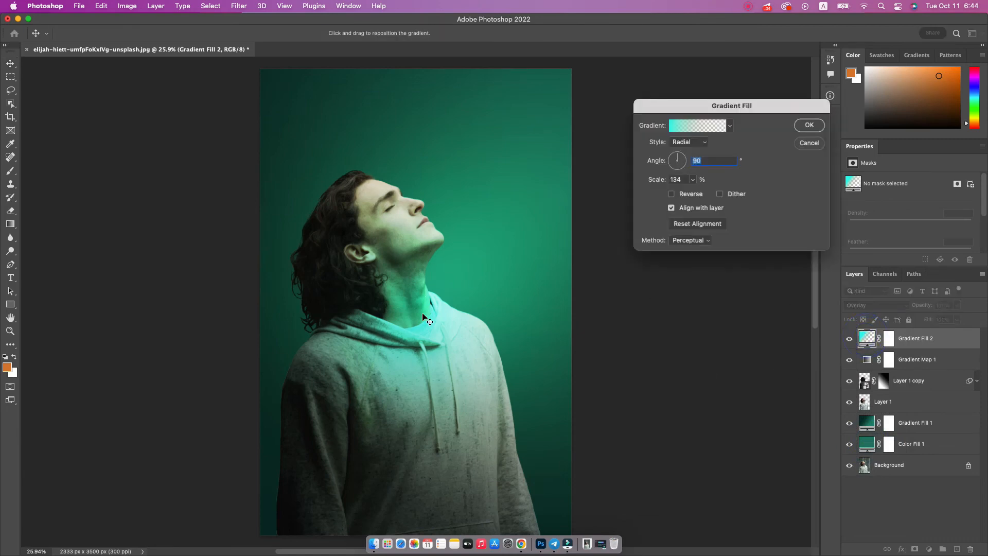
pyautogui.moveTo(417, 325); pyautogui.dragTo(551, 130)
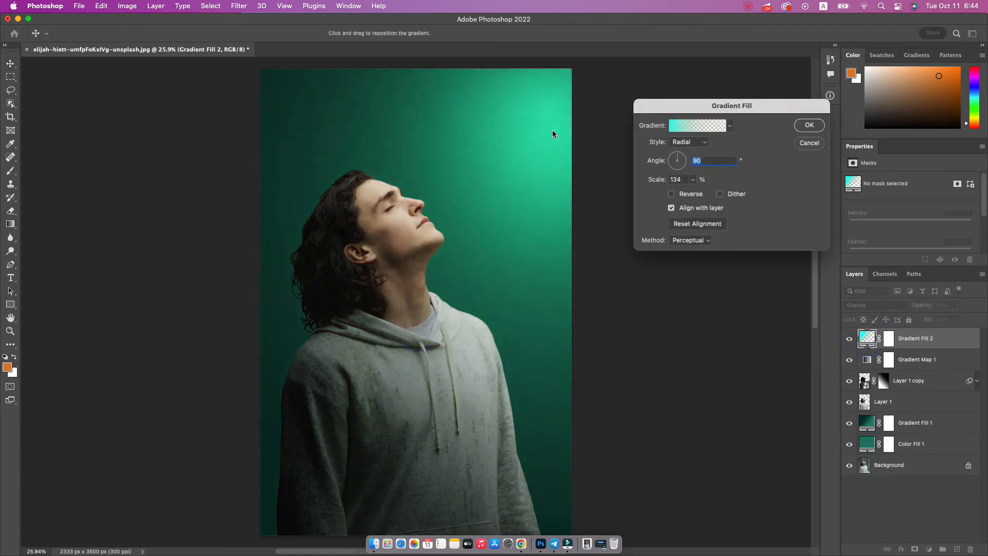
pyautogui.moveTo(653, 178); pyautogui.dragTo(683, 176)
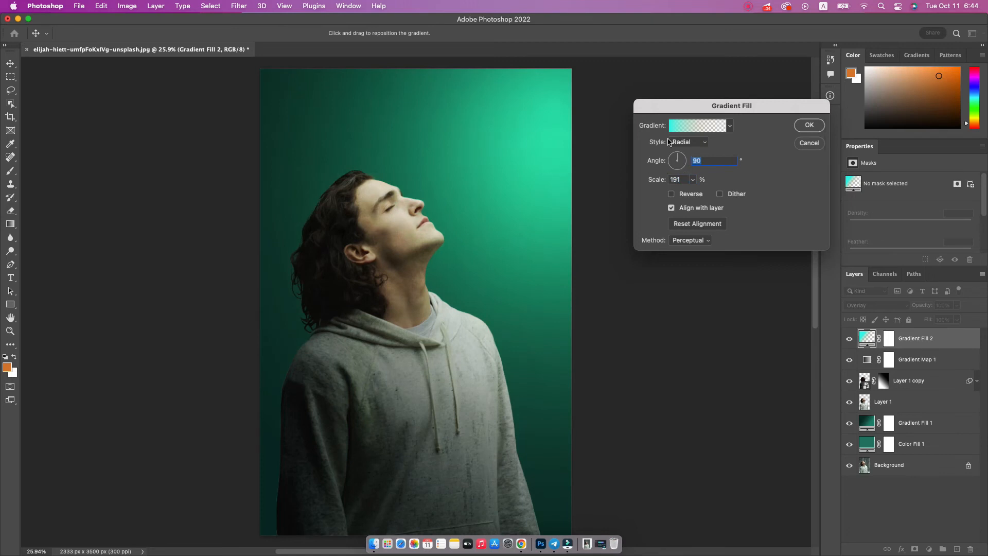
pyautogui.moveTo(534, 158); pyautogui.dragTo(517, 139)
pyautogui.click(808, 125)
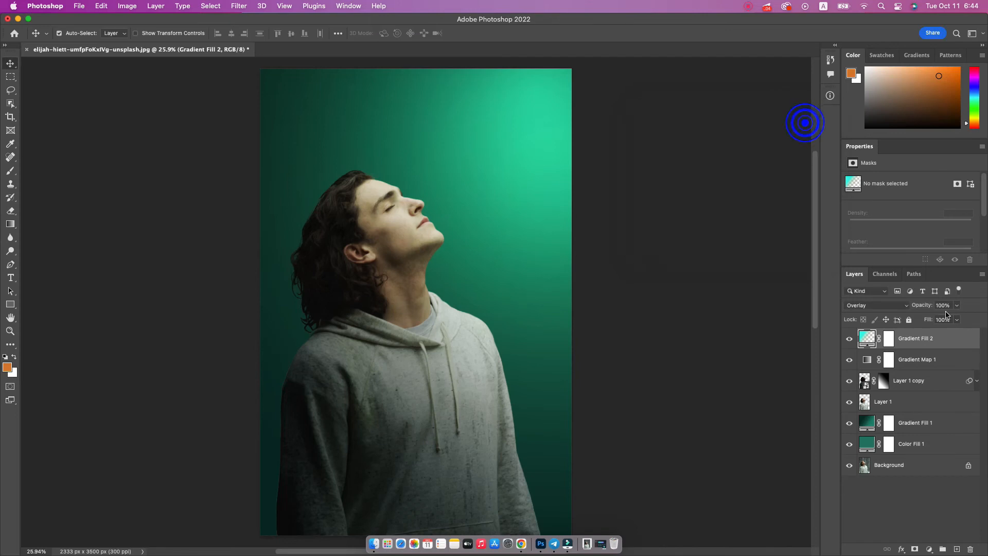
# Switch Gradient Fill 2's blend mode to Linear Dodge (Add) and reduce its opacity to 30%.
pyautogui.click(859, 306)
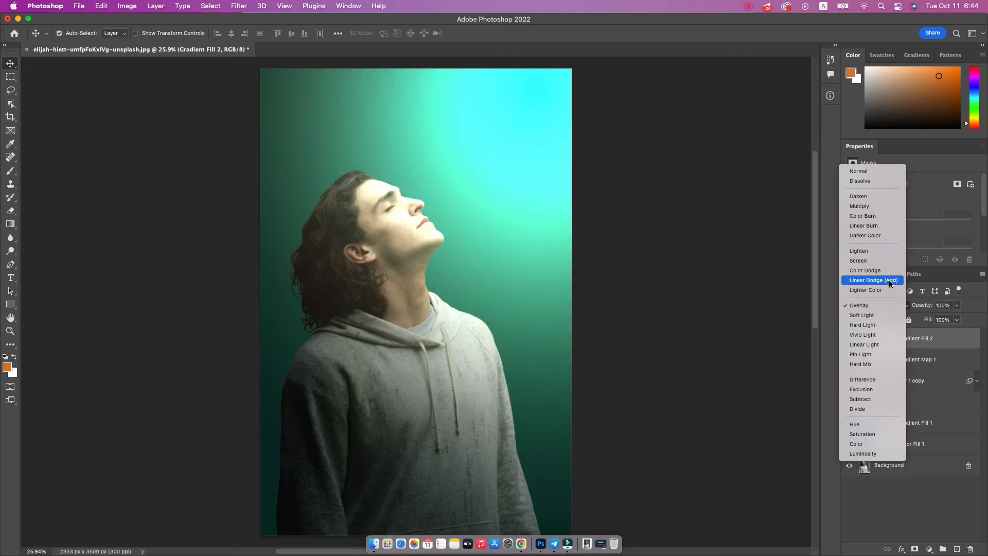
pyautogui.click(889, 282)
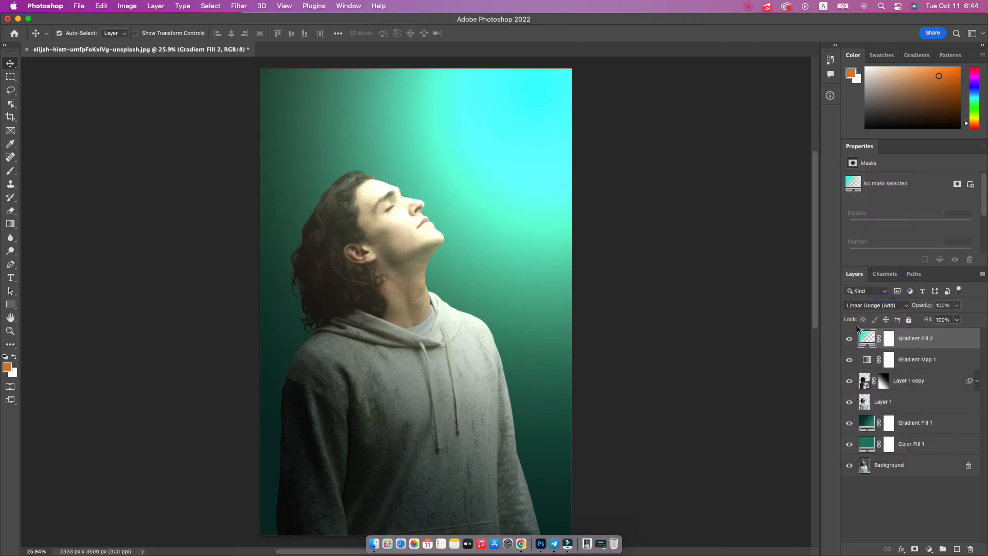
pyautogui.moveTo(919, 308); pyautogui.dragTo(879, 307)
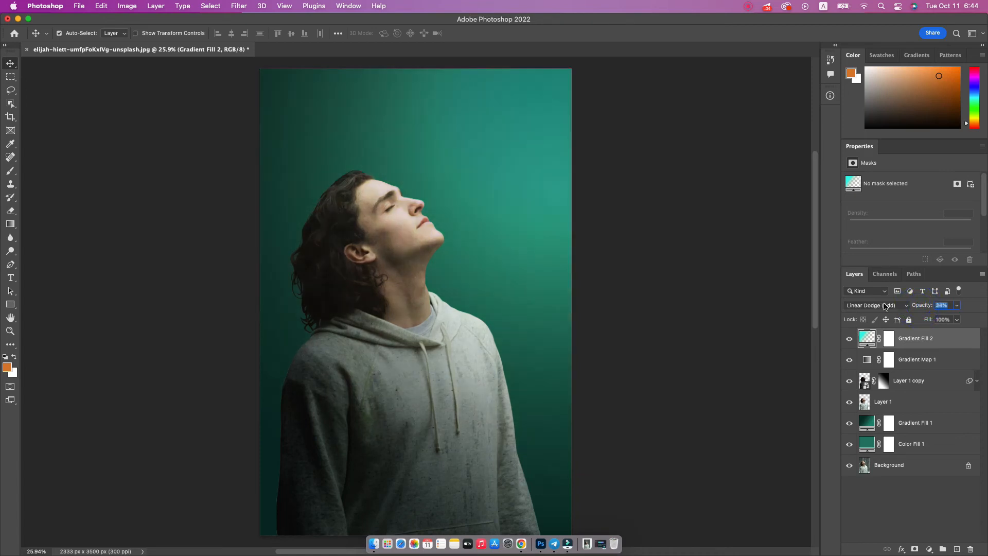
# Reopen Gradient Fill 2, fine-tune the glow's position in the canvas's upper right, and compare the layer on and off.
pyautogui.moveTo(520, 154); pyautogui.dragTo(524, 236)
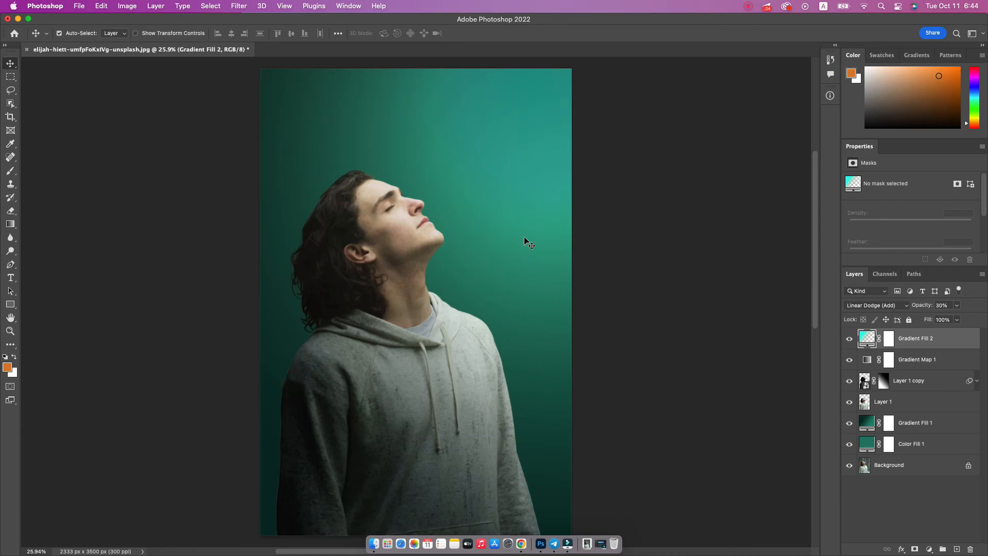
pyautogui.doubleClick(867, 338)
pyautogui.moveTo(516, 130); pyautogui.dragTo(579, 87)
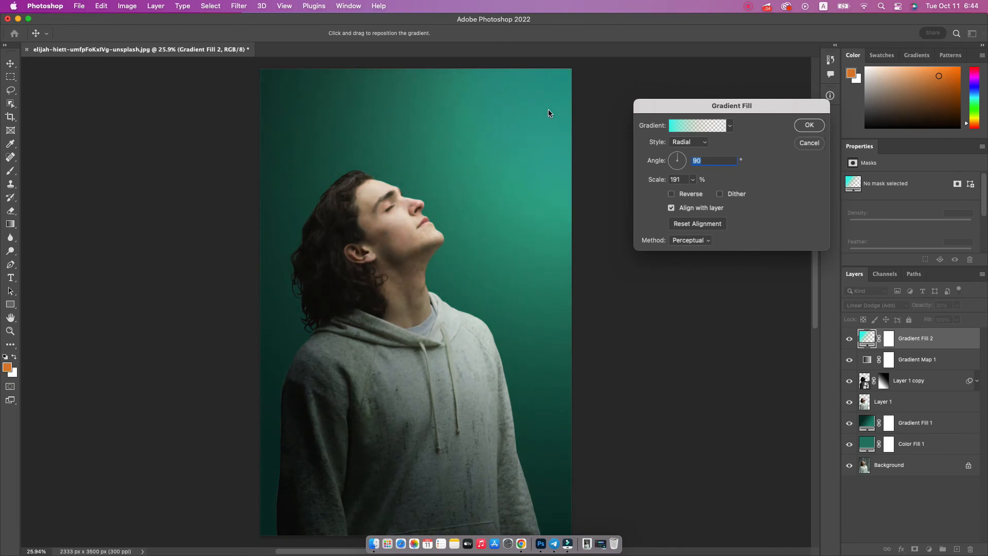
pyautogui.click(809, 125)
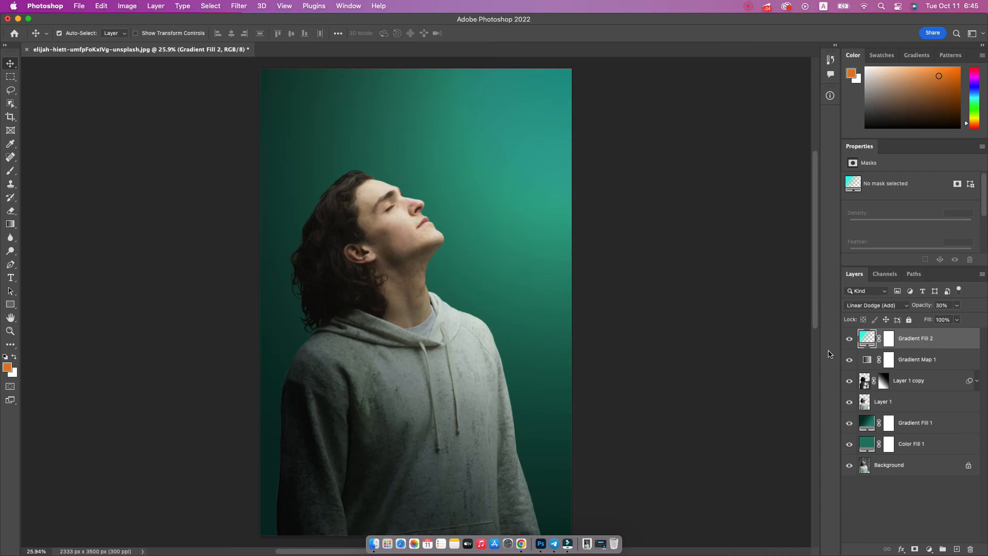
pyautogui.click(964, 340)
pyautogui.click(849, 339)
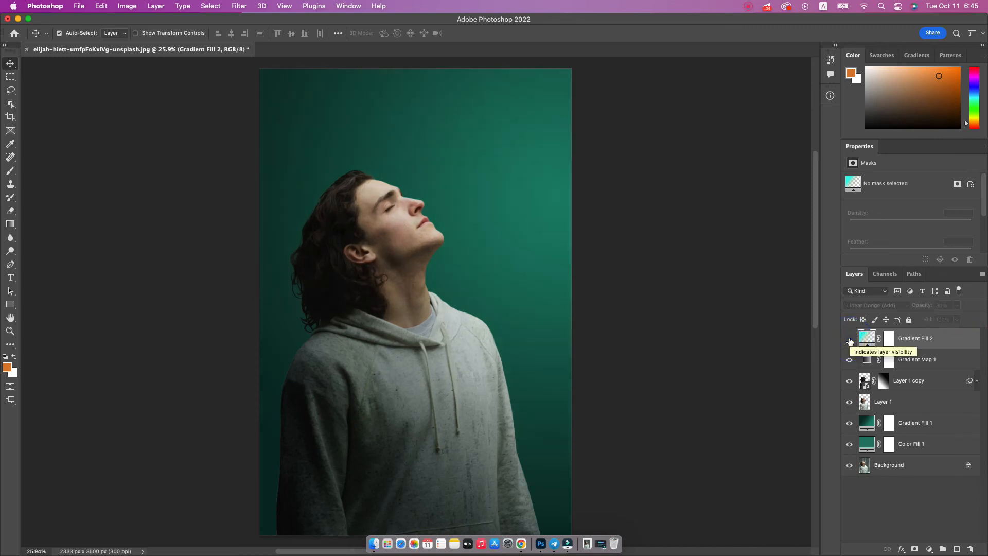
pyautogui.click(850, 340)
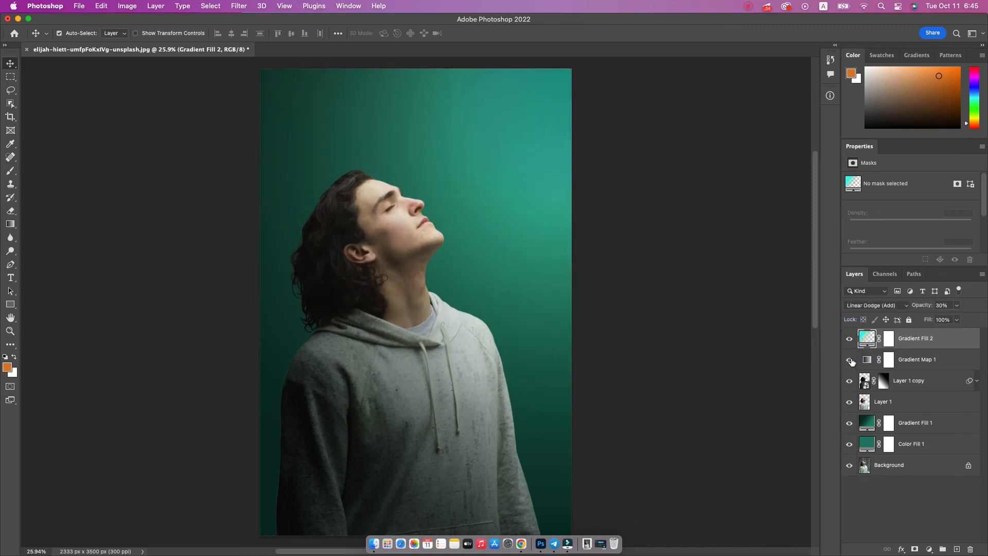
# Compare each layer's contribution by toggling the adjustment, man and gradient layers off and on, and view the original Background alone.
pyautogui.click(851, 359)
pyautogui.click(851, 359)
pyautogui.click(851, 382)
pyautogui.click(851, 383)
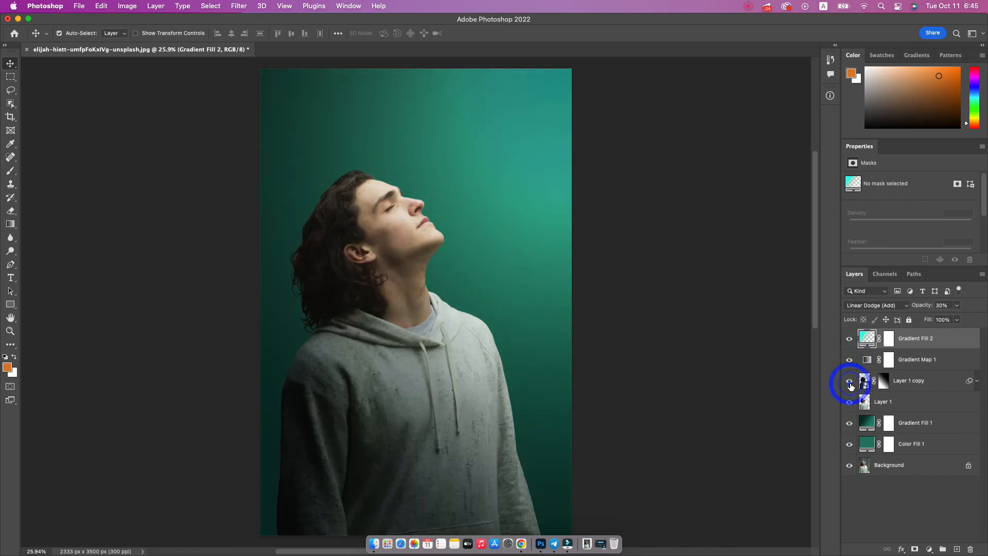
pyautogui.click(850, 403)
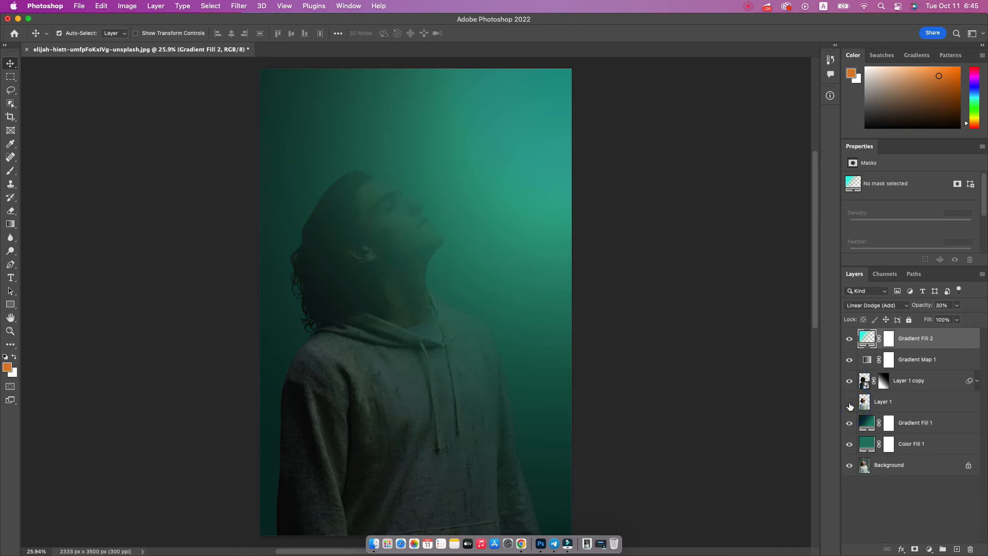
pyautogui.click(850, 402)
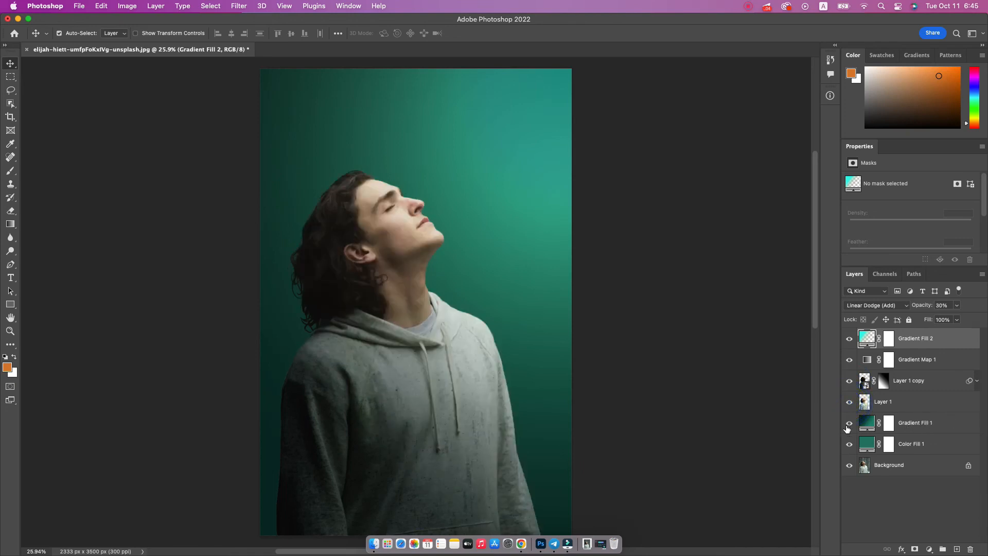
pyautogui.click(849, 423)
pyautogui.click(848, 423)
pyautogui.keyDown('alt'); pyautogui.click(850, 465); pyautogui.keyUp('alt')
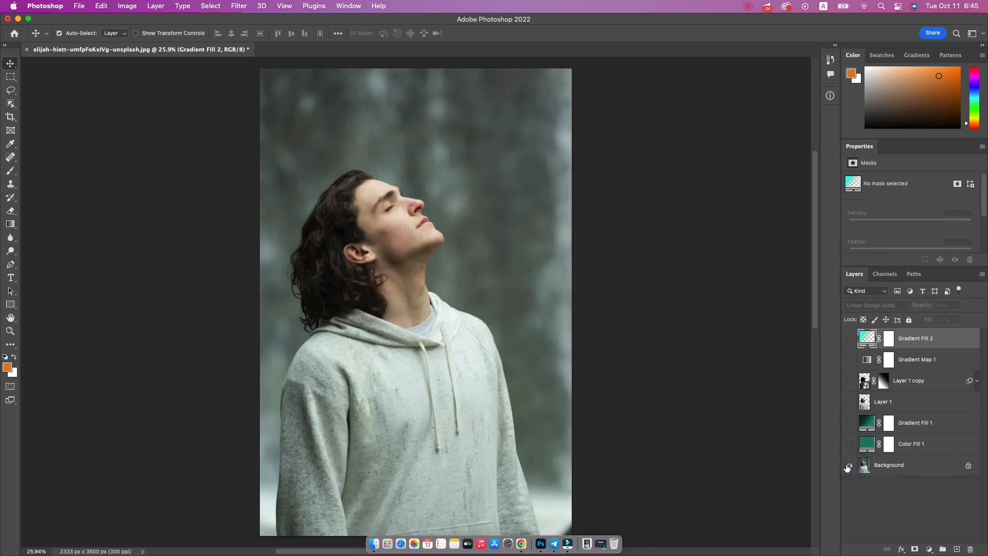
pyautogui.keyDown('alt'); pyautogui.click(848, 466); pyautogui.keyUp('alt')
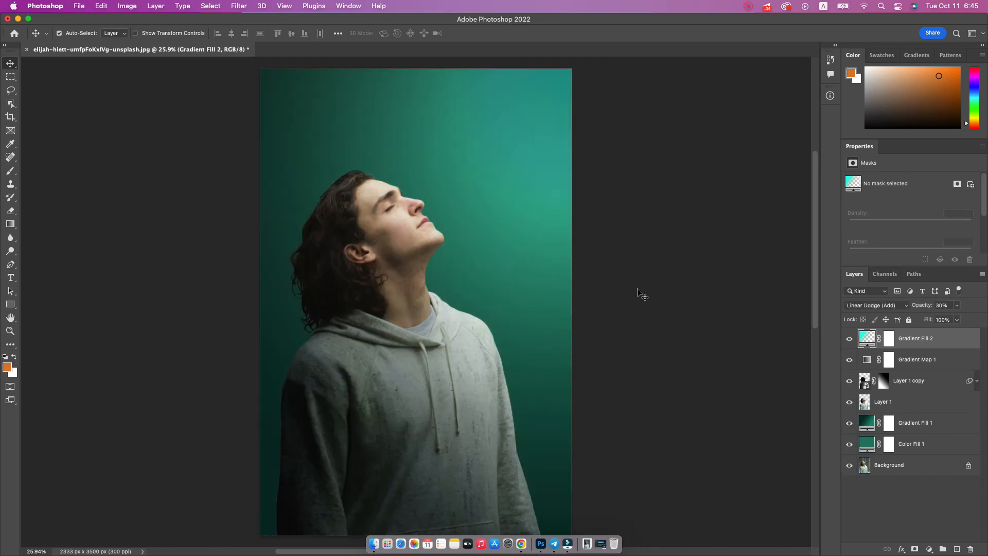
# Open Gradient Fill 1's gradient for editing and try white (ffffff) as the color of its light green end stop.
pyautogui.click(861, 424)
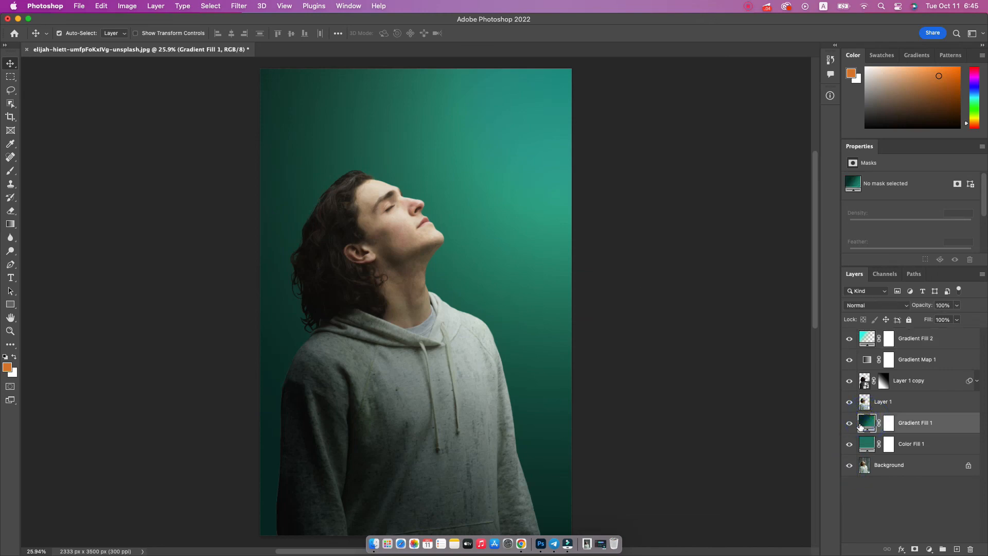
pyautogui.doubleClick(861, 425)
pyautogui.click(703, 124)
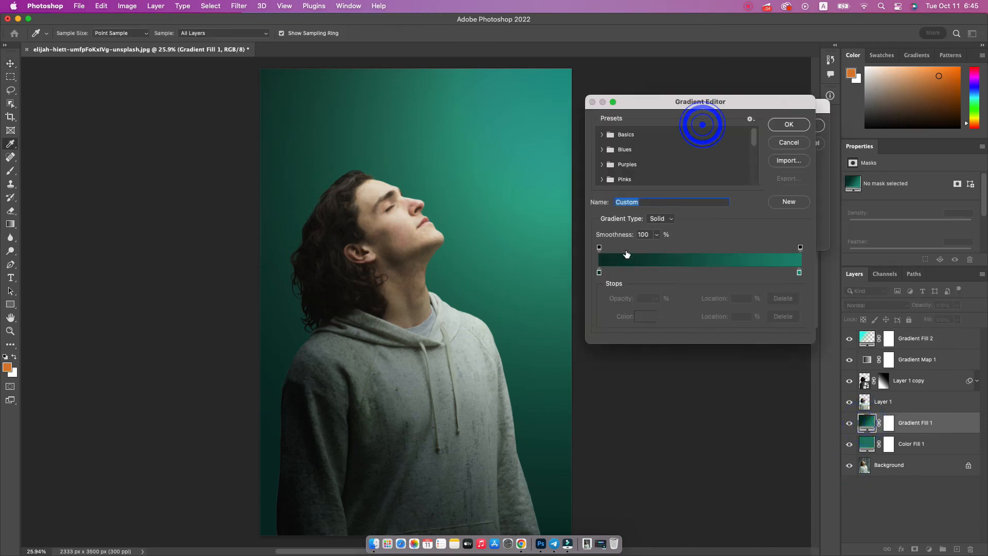
pyautogui.click(599, 273)
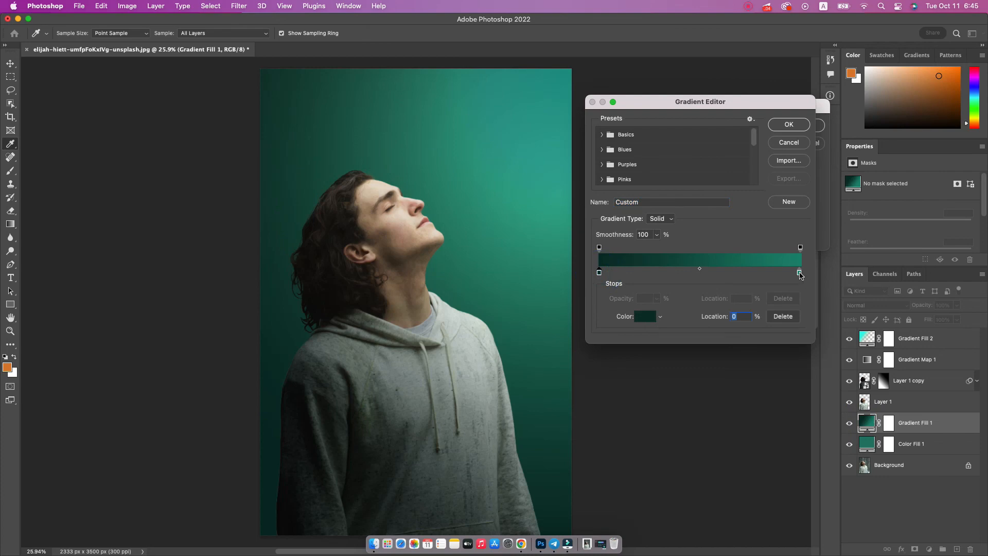
pyautogui.doubleClick(799, 273)
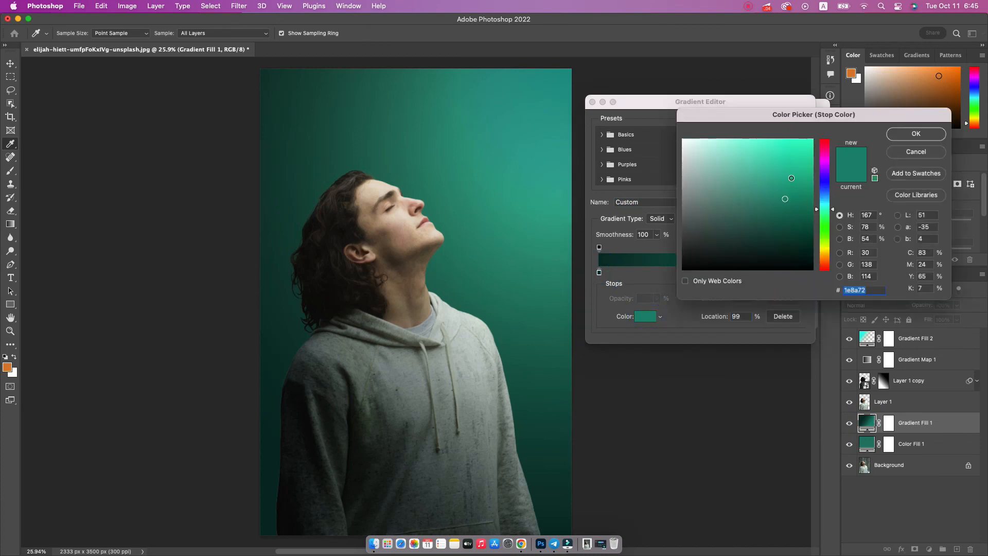
pyautogui.click(791, 178)
pyautogui.moveTo(783, 169)
pyautogui.mouseDown()
pyautogui.moveTo(782, 148)
pyautogui.moveTo(814, 137)
pyautogui.moveTo(749, 143)
pyautogui.moveTo(712, 130)
pyautogui.mouseUp()
pyautogui.click(683, 139)
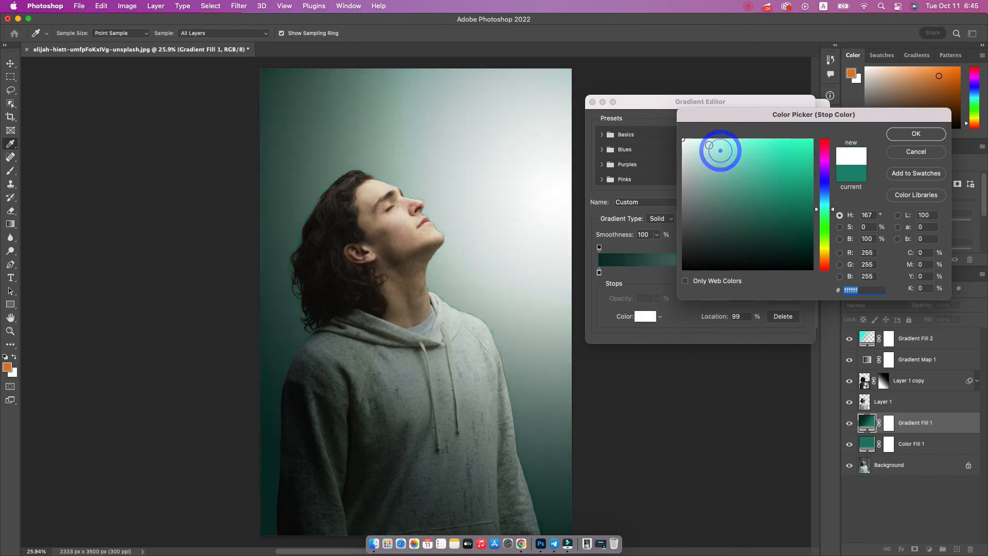
# Try yellow, orange-red and bright green for the gradient's light end stop, discard the color change and close the gradient settings.
pyautogui.click(825, 231)
pyautogui.moveTo(825, 245); pyautogui.dragTo(824, 249)
pyautogui.click(808, 139)
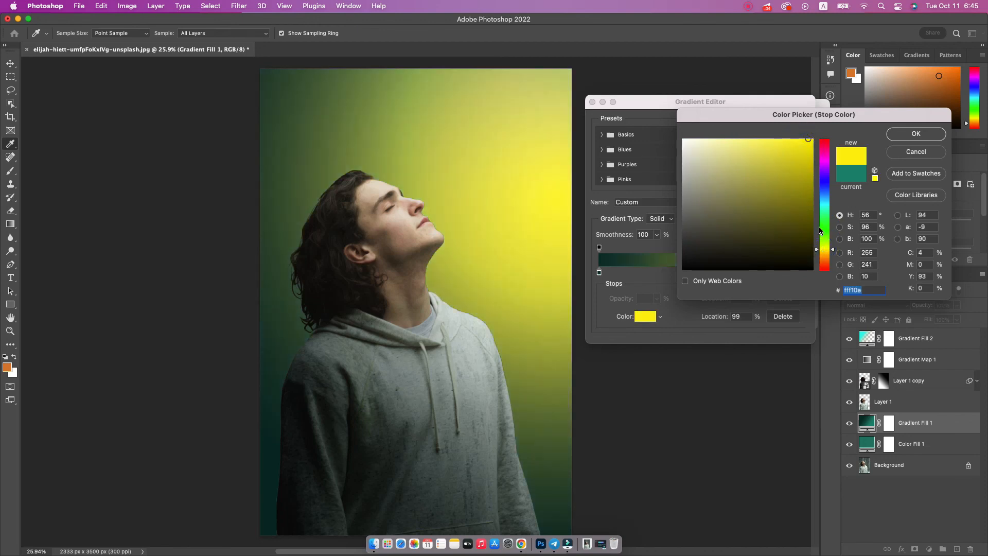
pyautogui.click(825, 265)
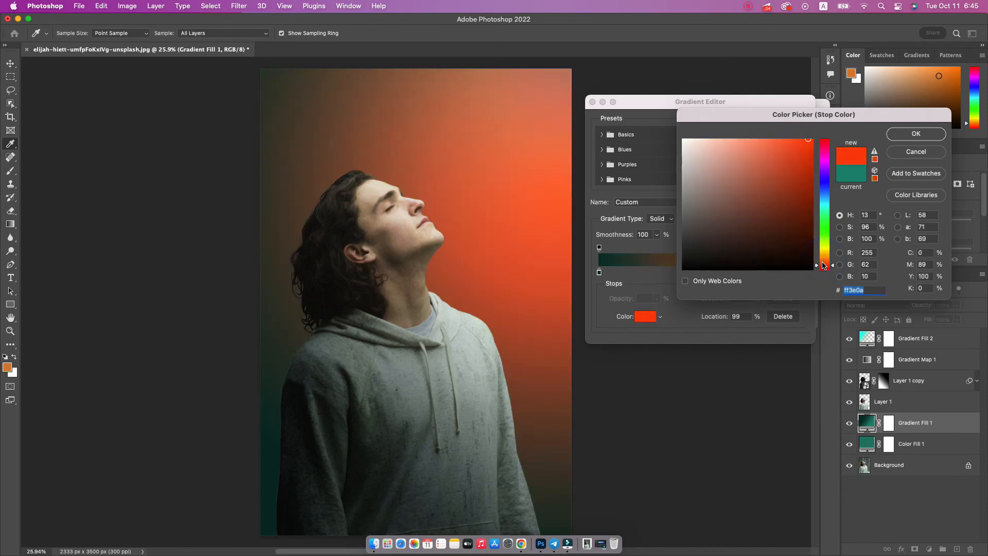
pyautogui.moveTo(823, 265); pyautogui.dragTo(826, 252)
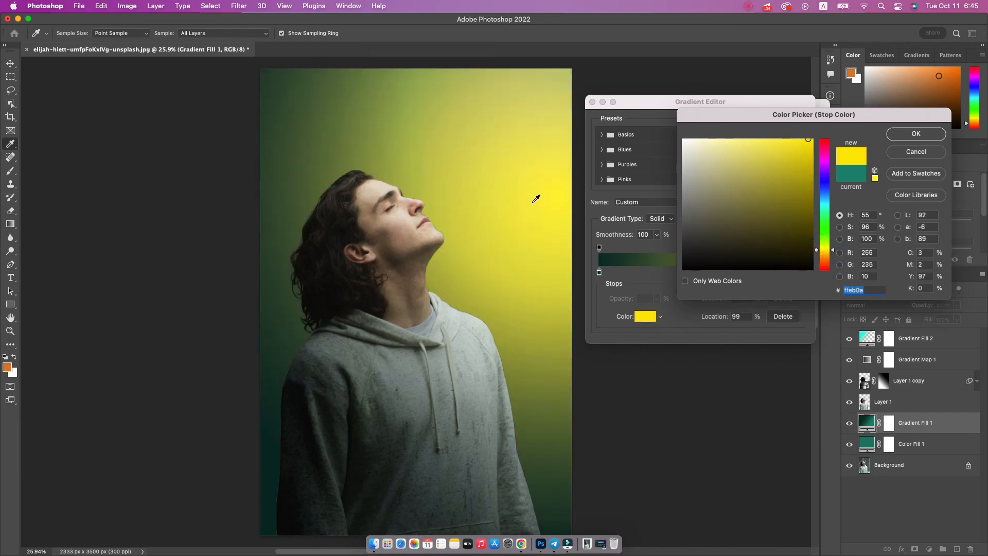
pyautogui.click(825, 242)
pyautogui.moveTo(824, 244); pyautogui.dragTo(824, 212)
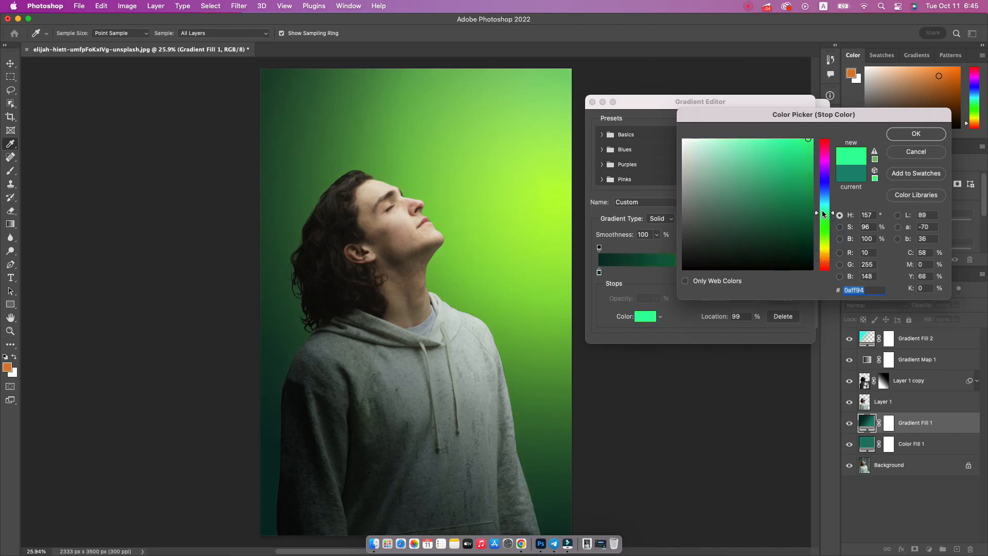
pyautogui.click(918, 151)
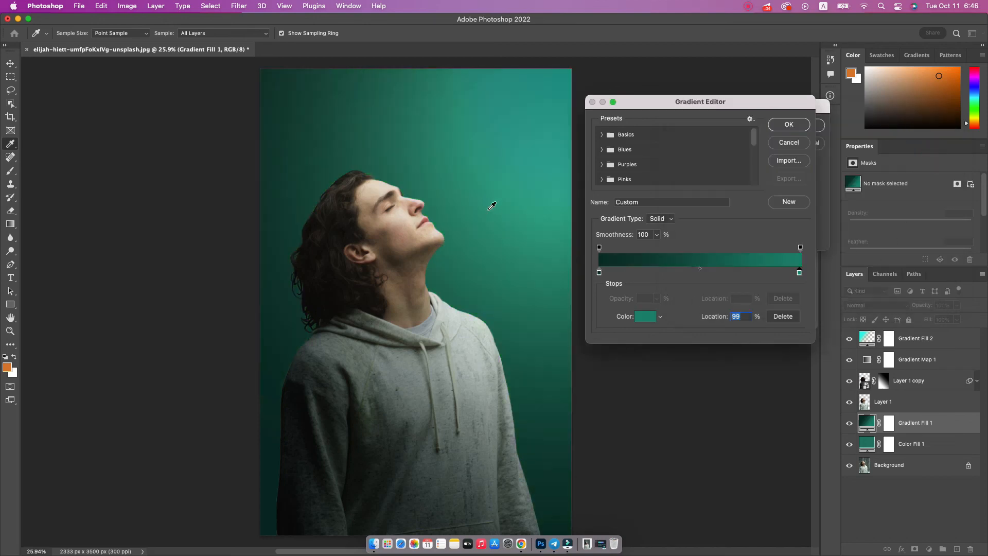
pyautogui.click(794, 127)
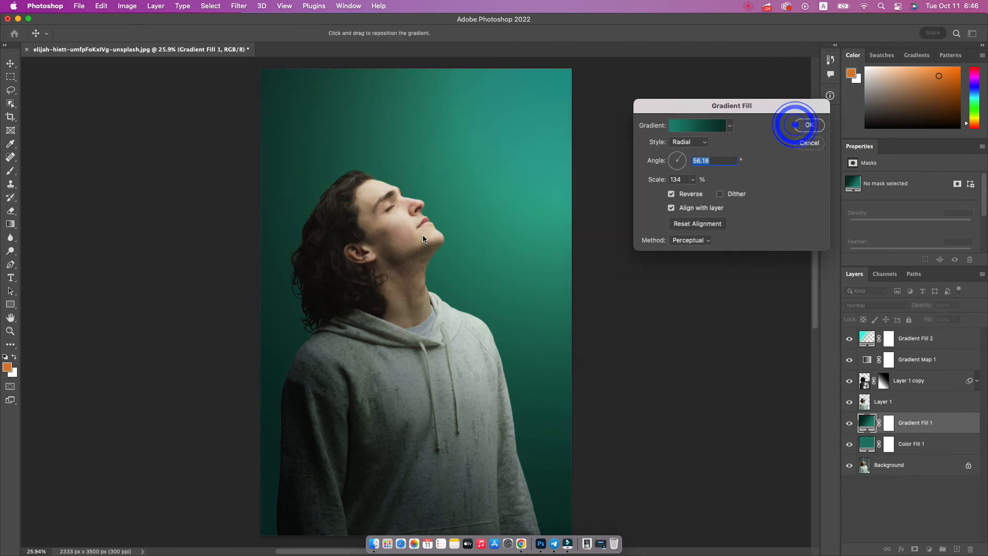
pyautogui.click(806, 126)
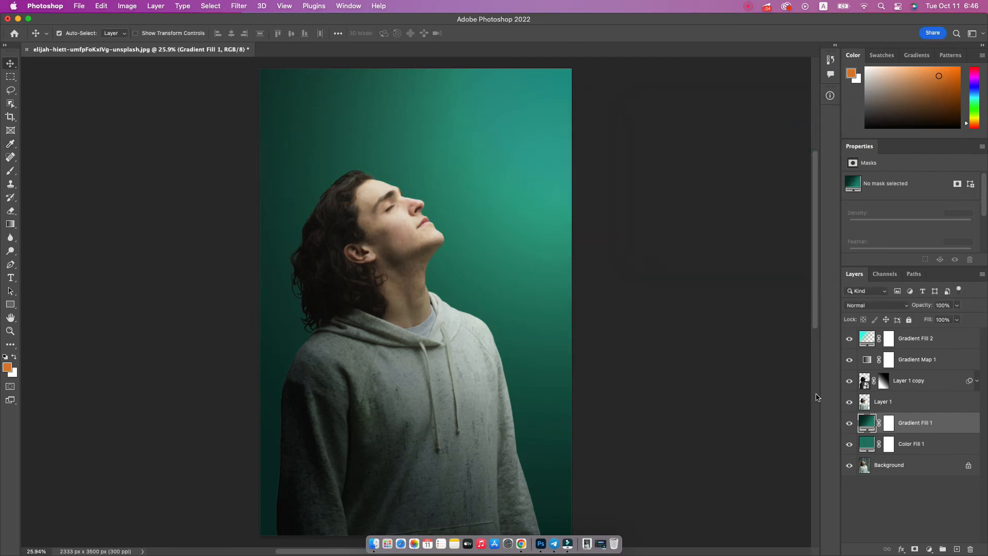
# Reopen Gradient Fill 1, move its radial glow up toward the canvas's upper right corner, and deselect all layers.
pyautogui.doubleClick(867, 422)
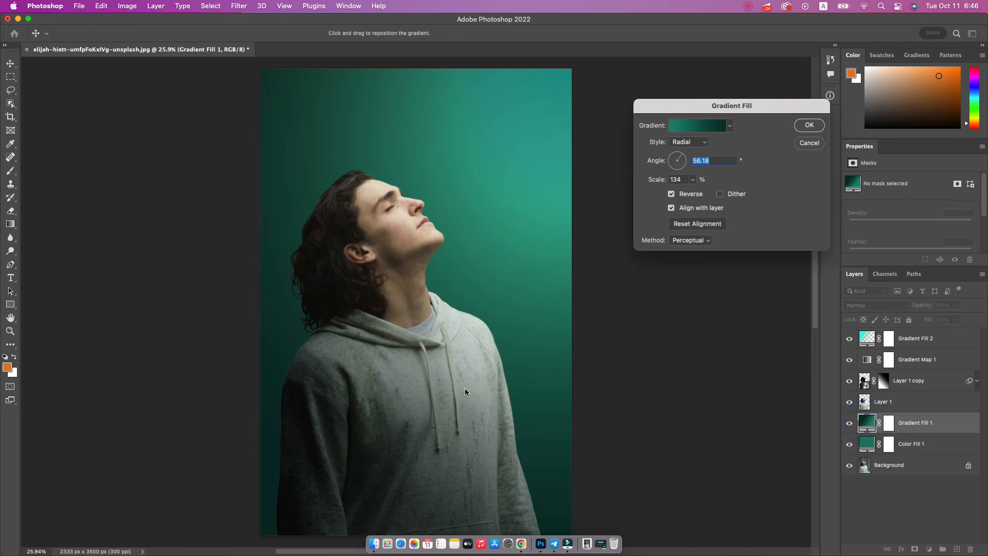
pyautogui.moveTo(464, 388); pyautogui.dragTo(456, 283)
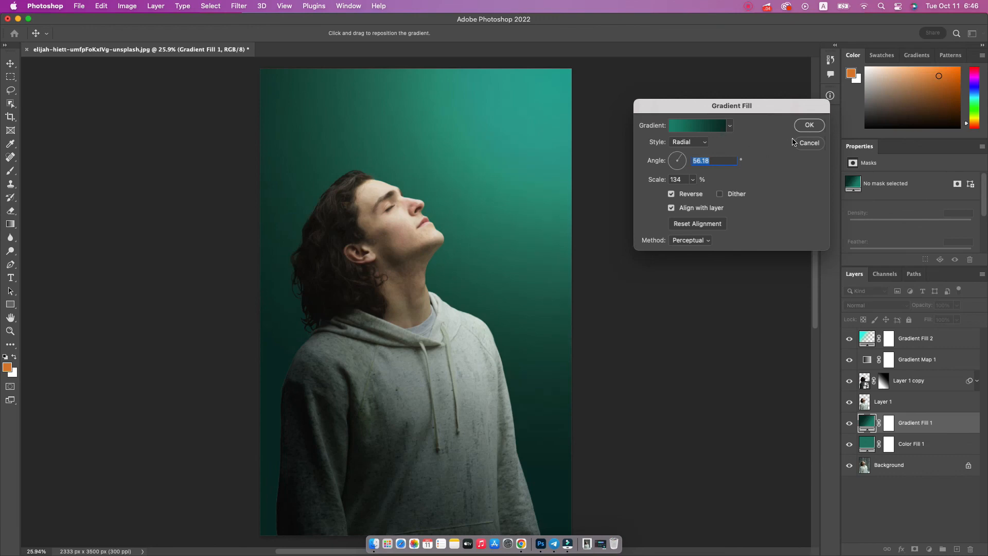
pyautogui.click(809, 125)
pyautogui.click(688, 220)
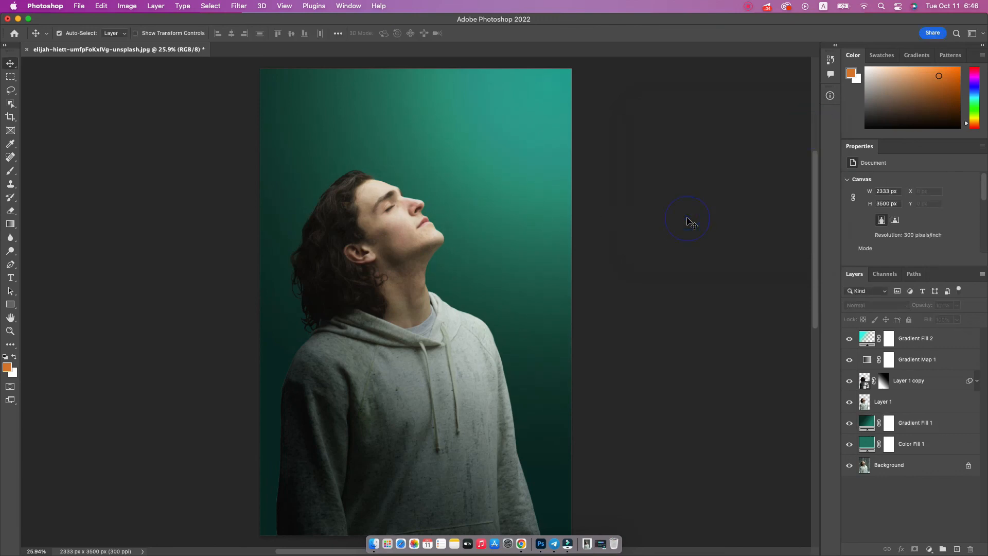